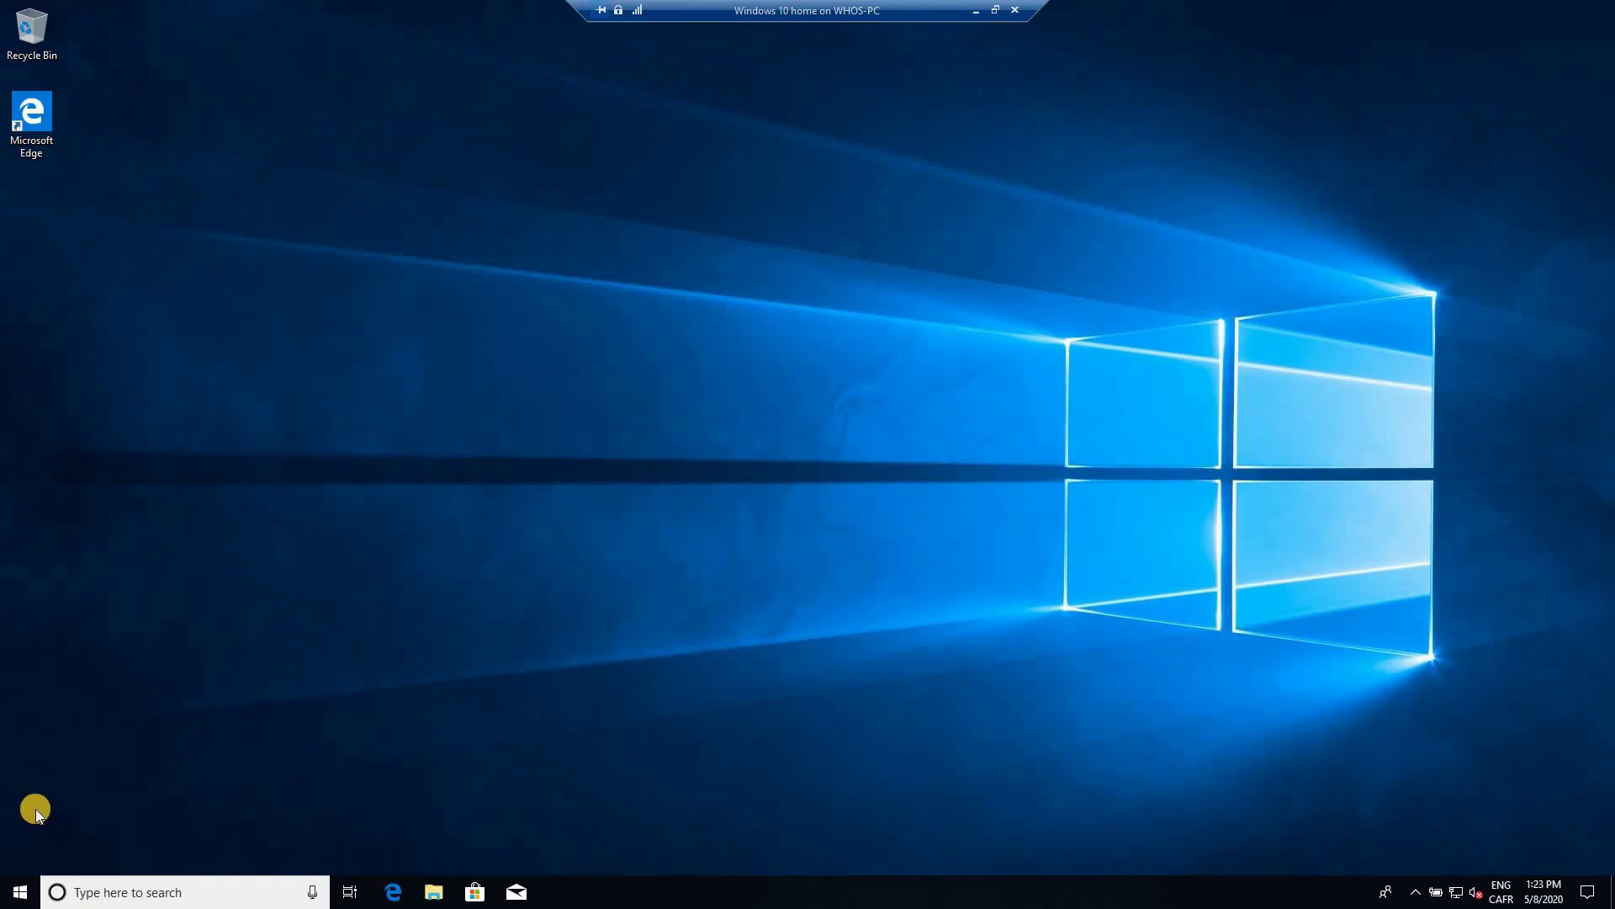
# Step: Open Settings and go to Accounts > Family & other users
pyautogui.click(20, 895)
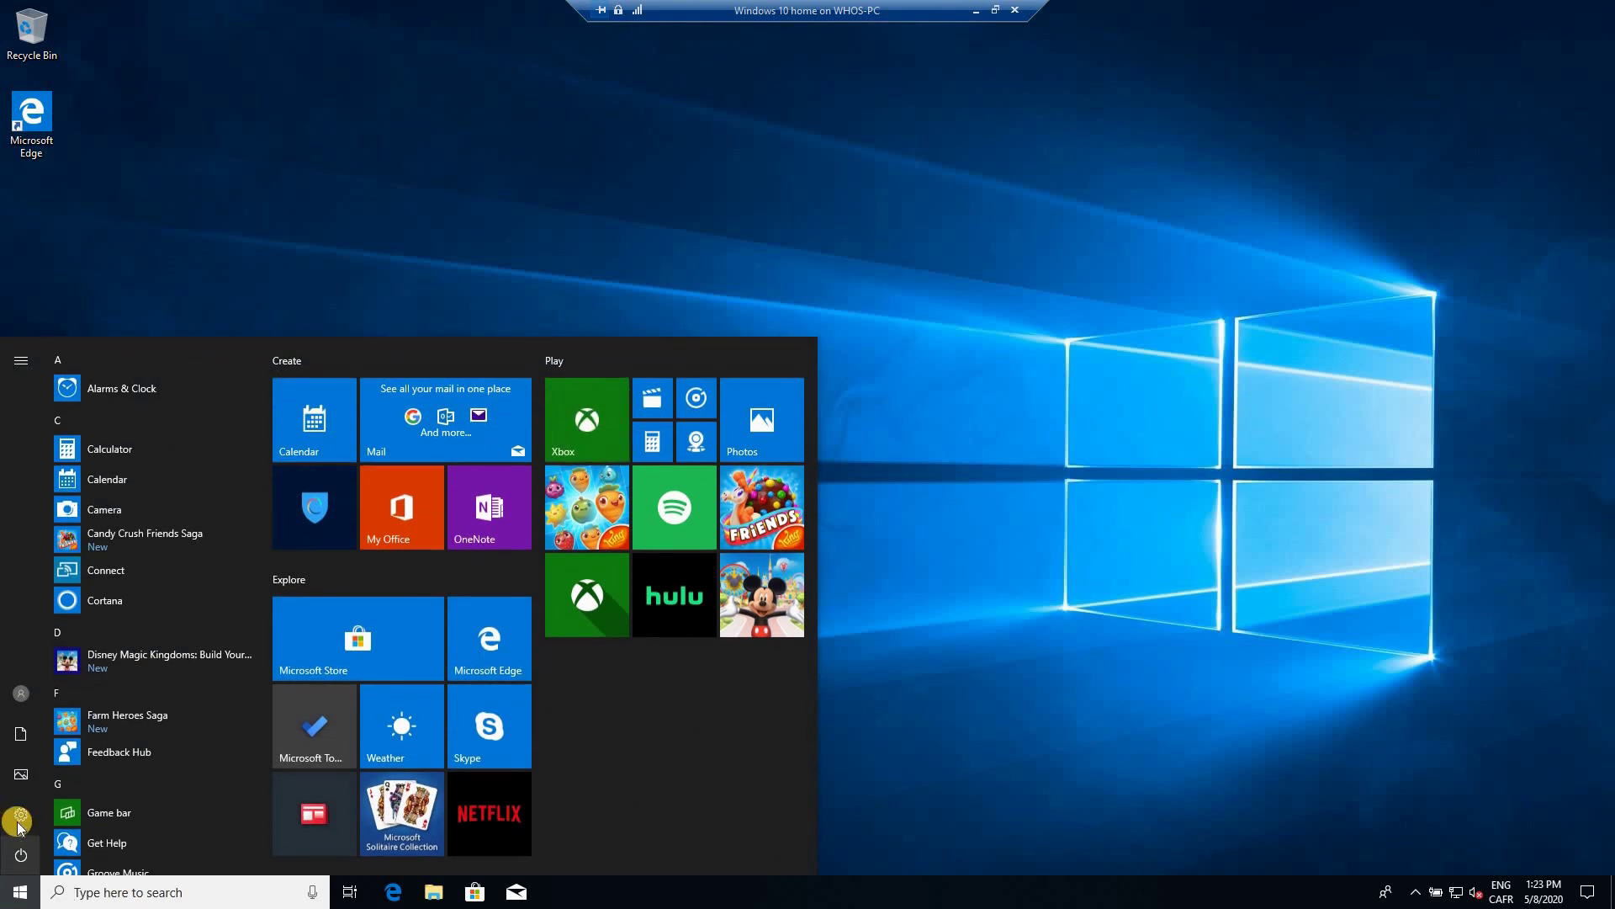
pyautogui.press('super+i')
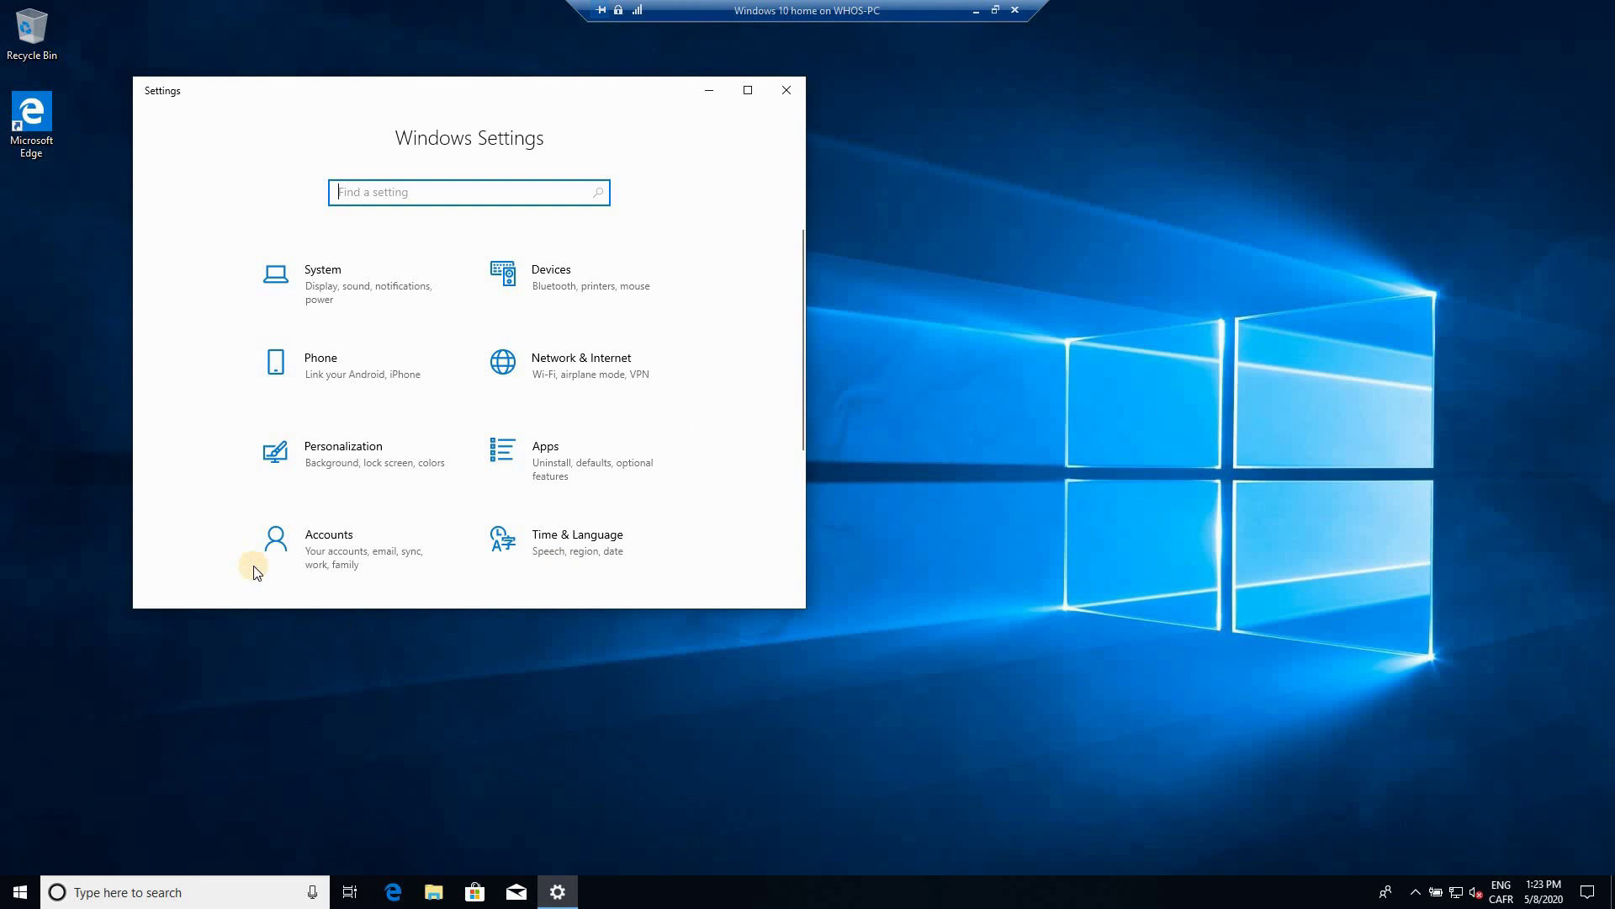
pyautogui.click(312, 546)
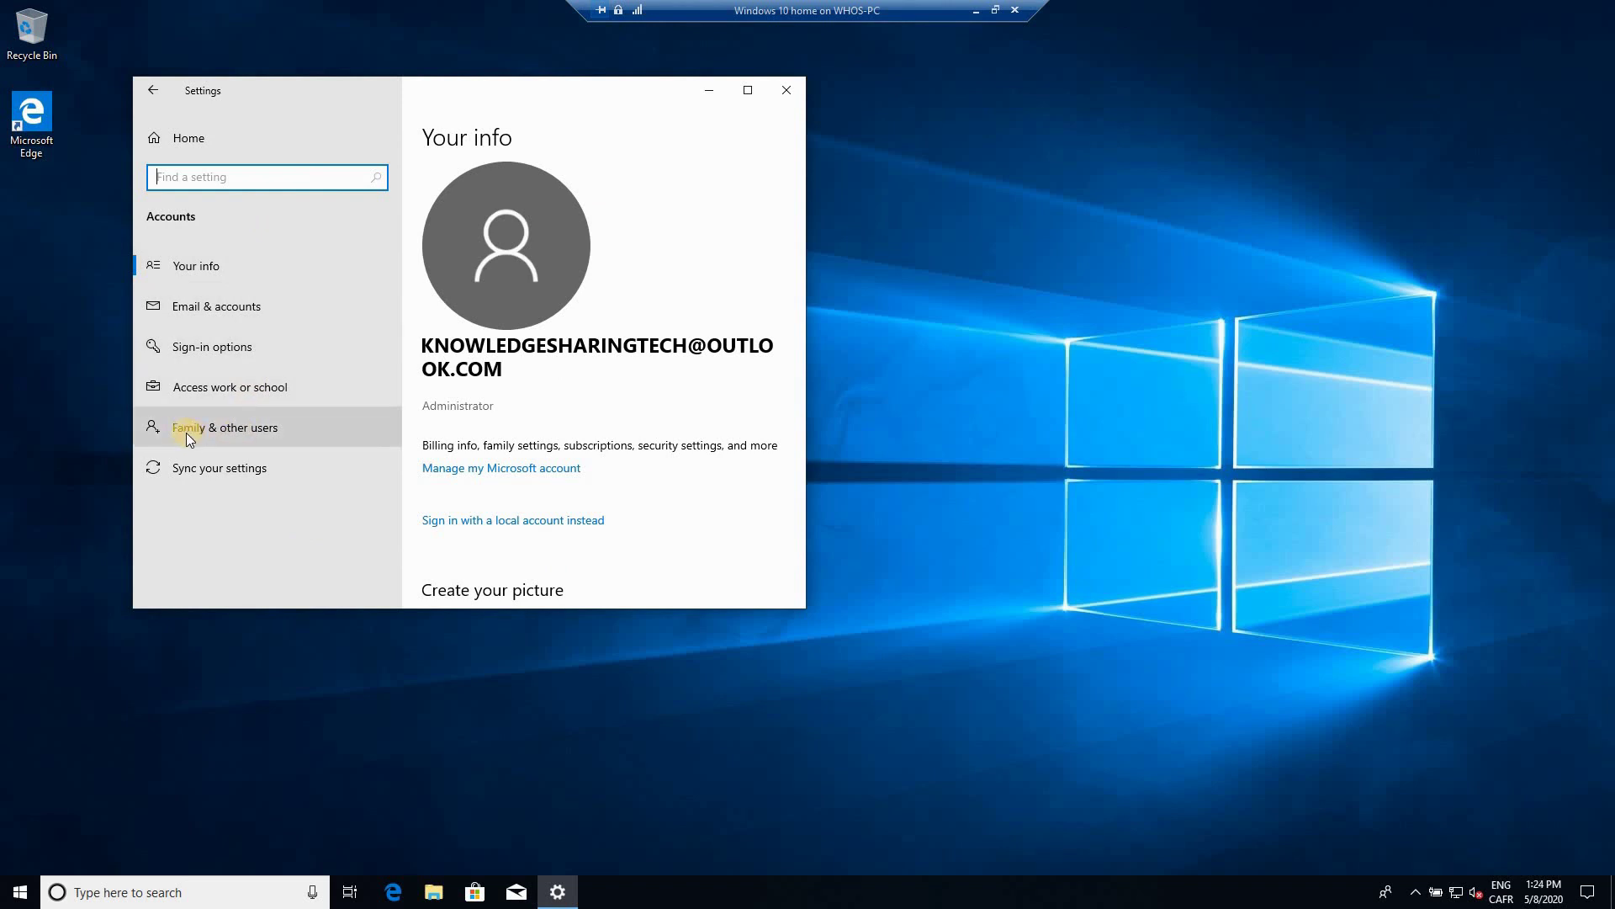
pyautogui.click(243, 430)
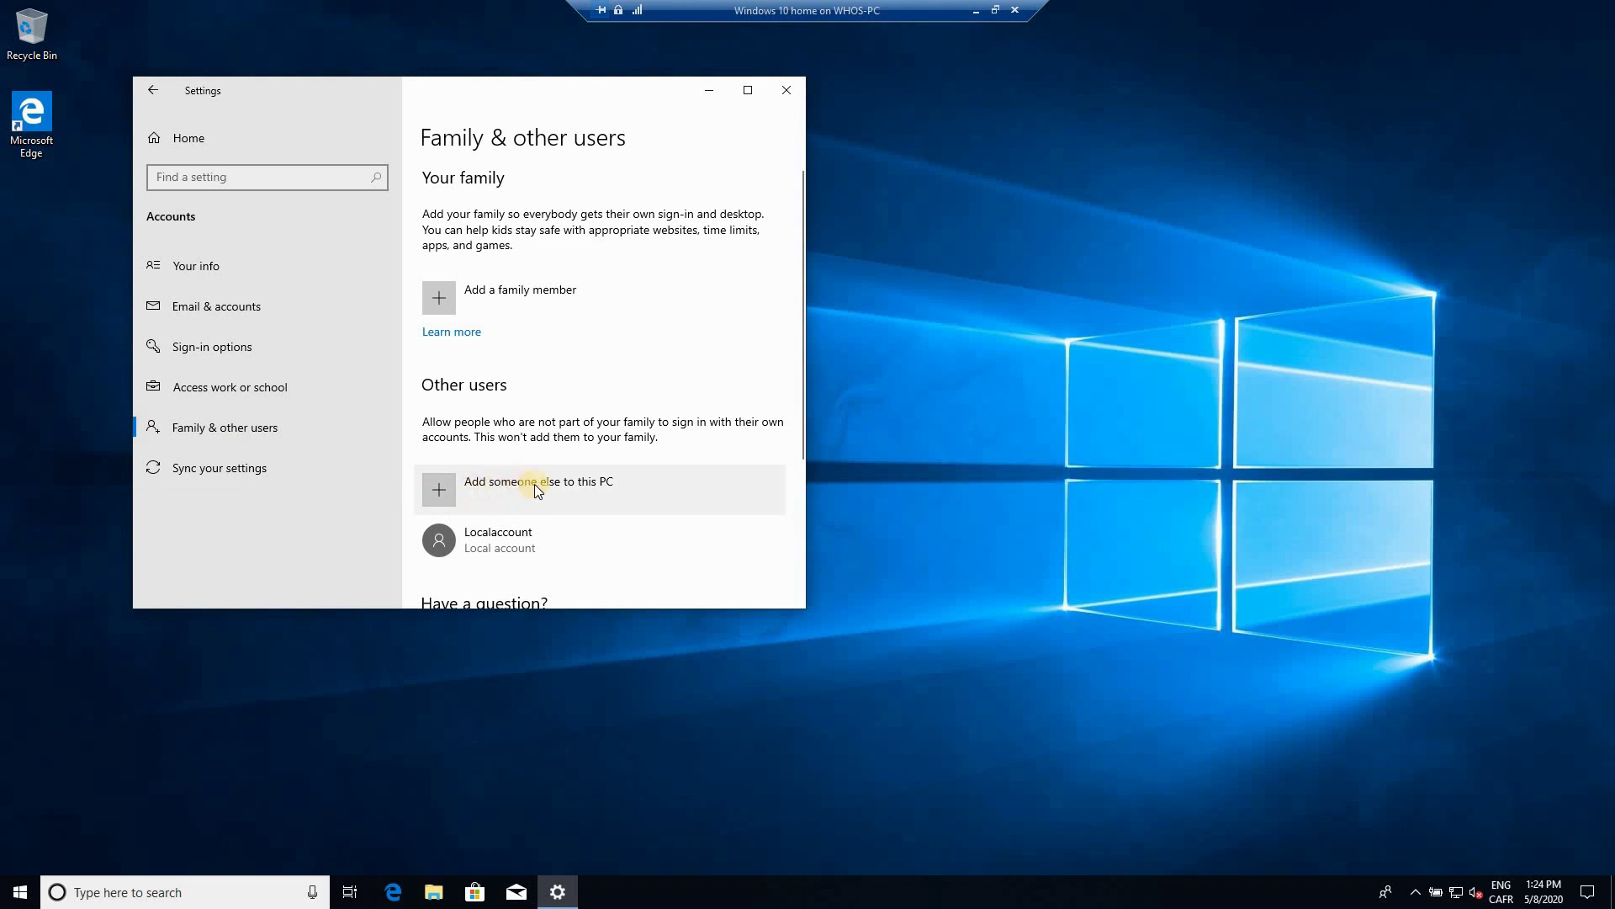
# Step: Choose Add someone else, no sign-in information, then add a user without a Microsoft account
pyautogui.click(442, 490)
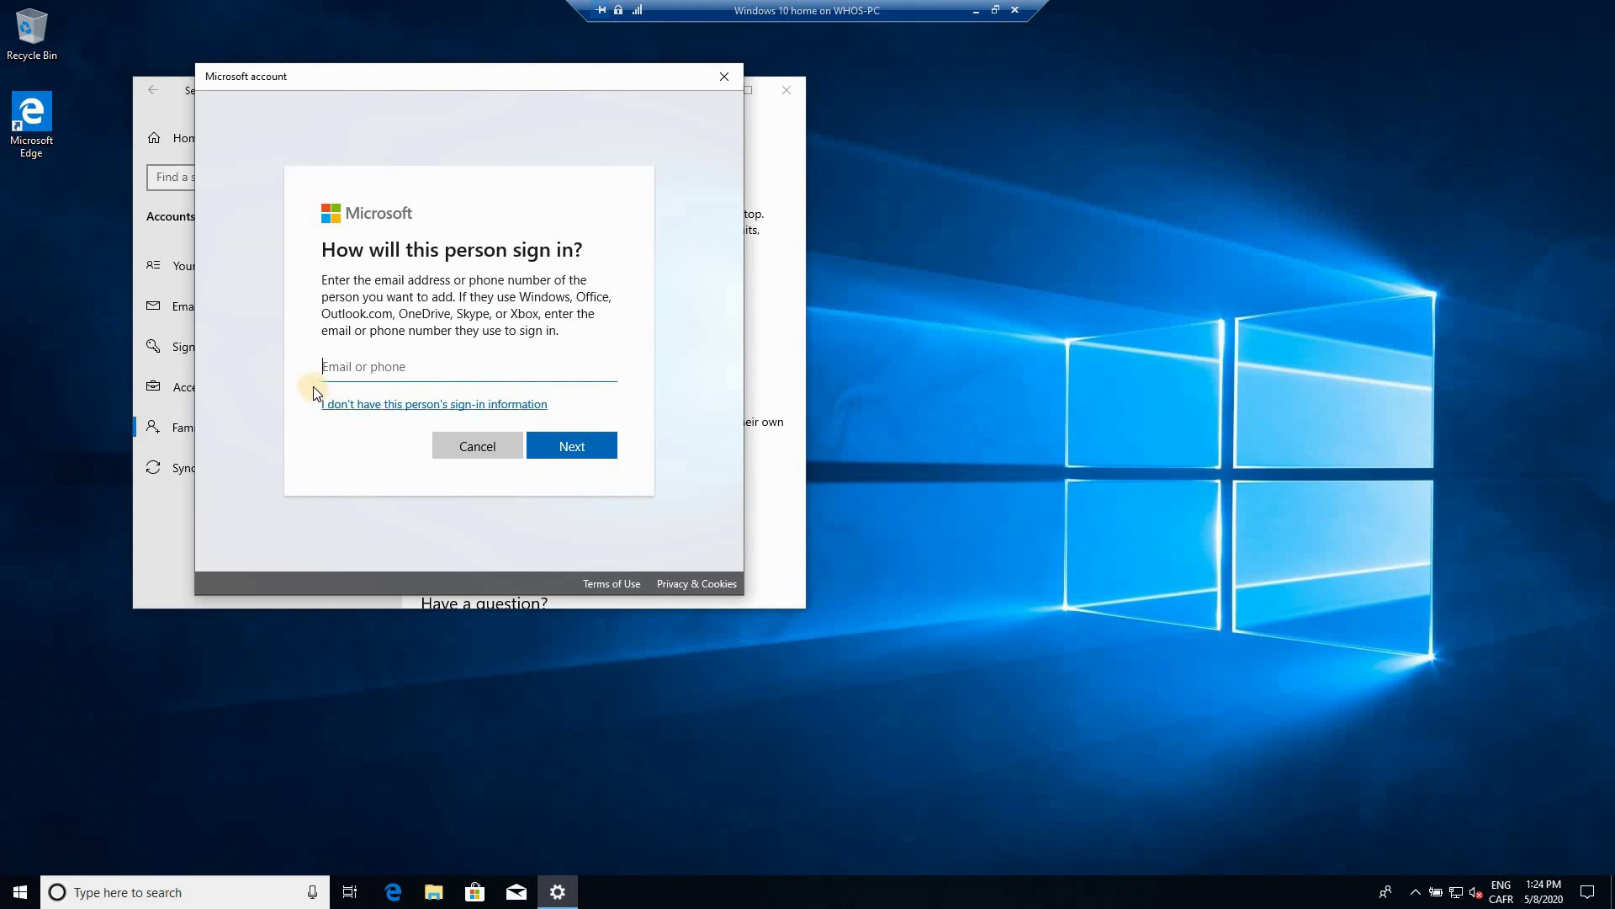
pyautogui.click(365, 405)
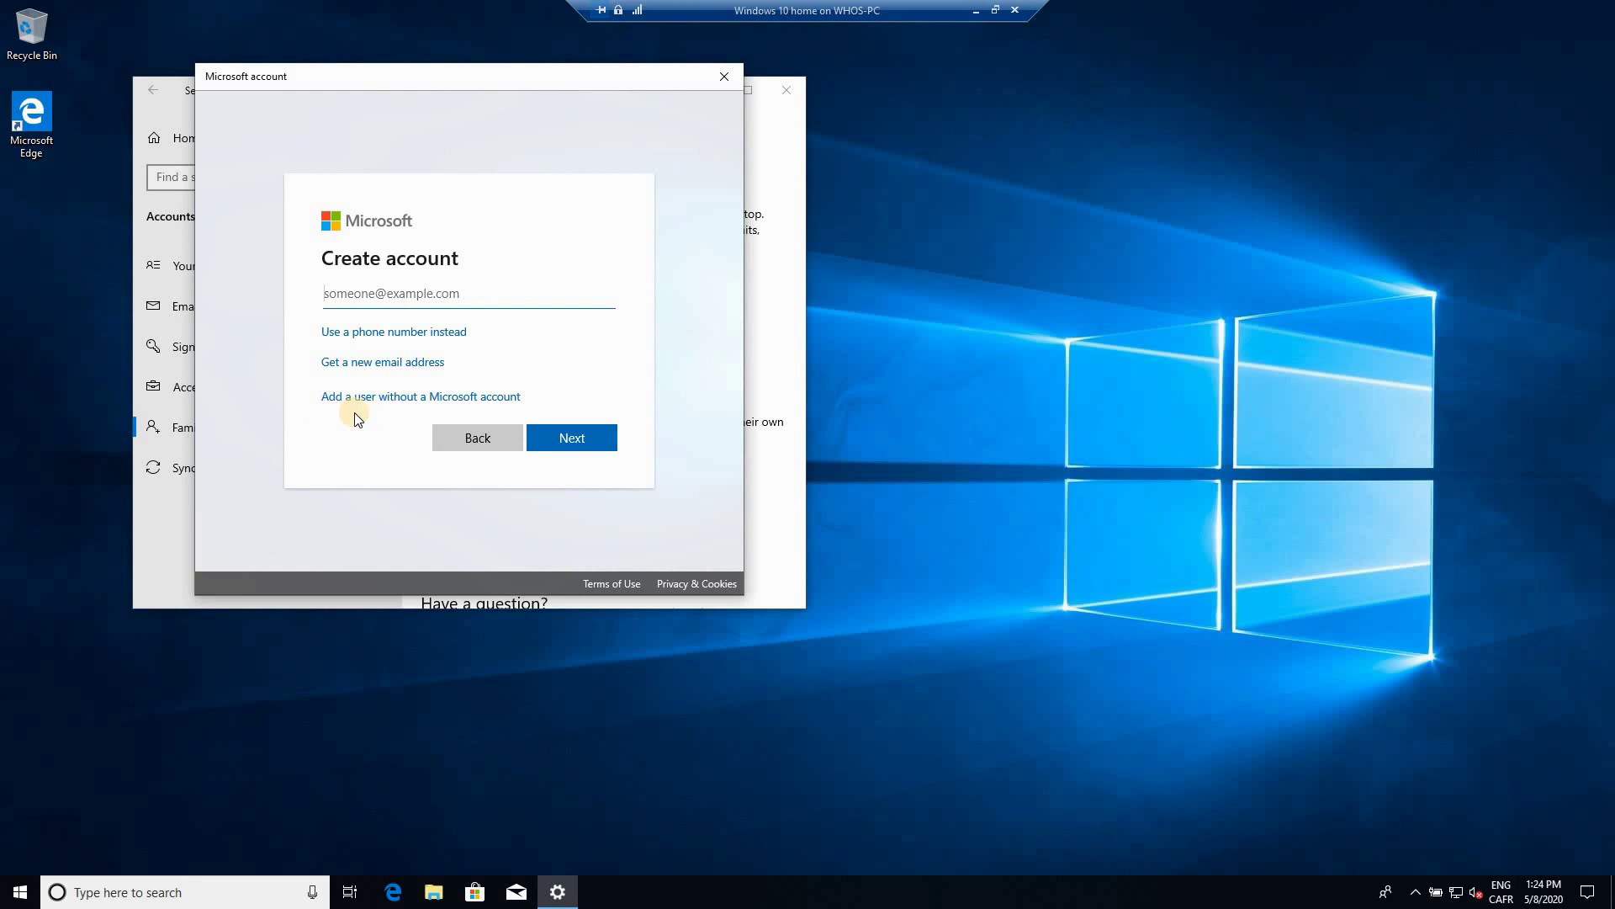
pyautogui.click(386, 398)
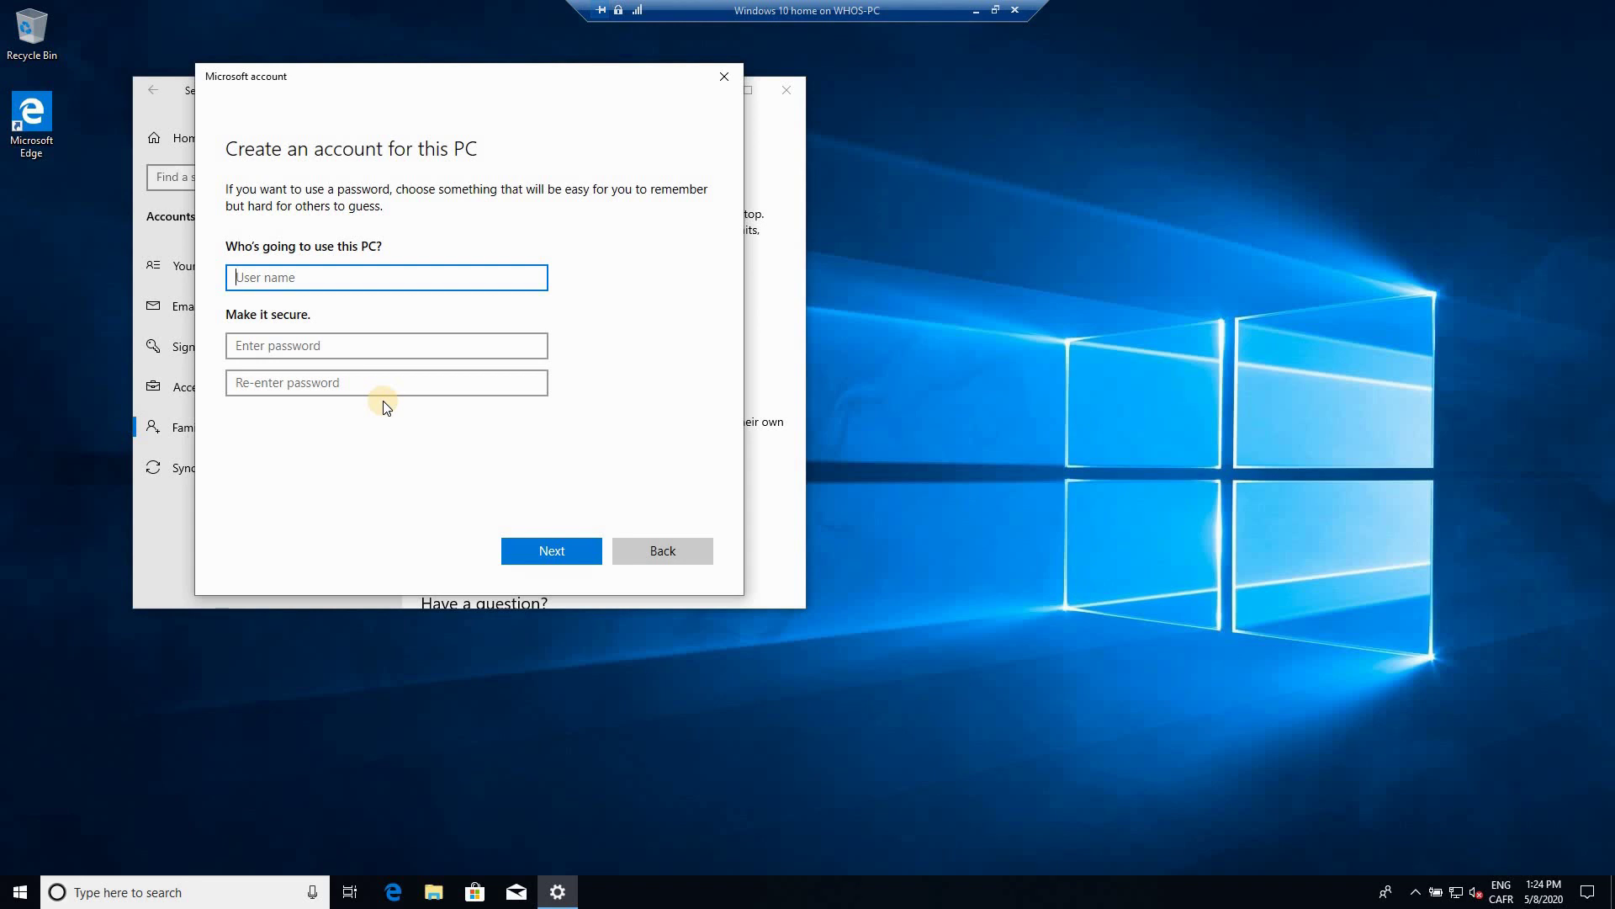
# Step: Enter user name Friend1 and type the account password twice
pyautogui.write('Friend1')
pyautogui.click(298, 349)
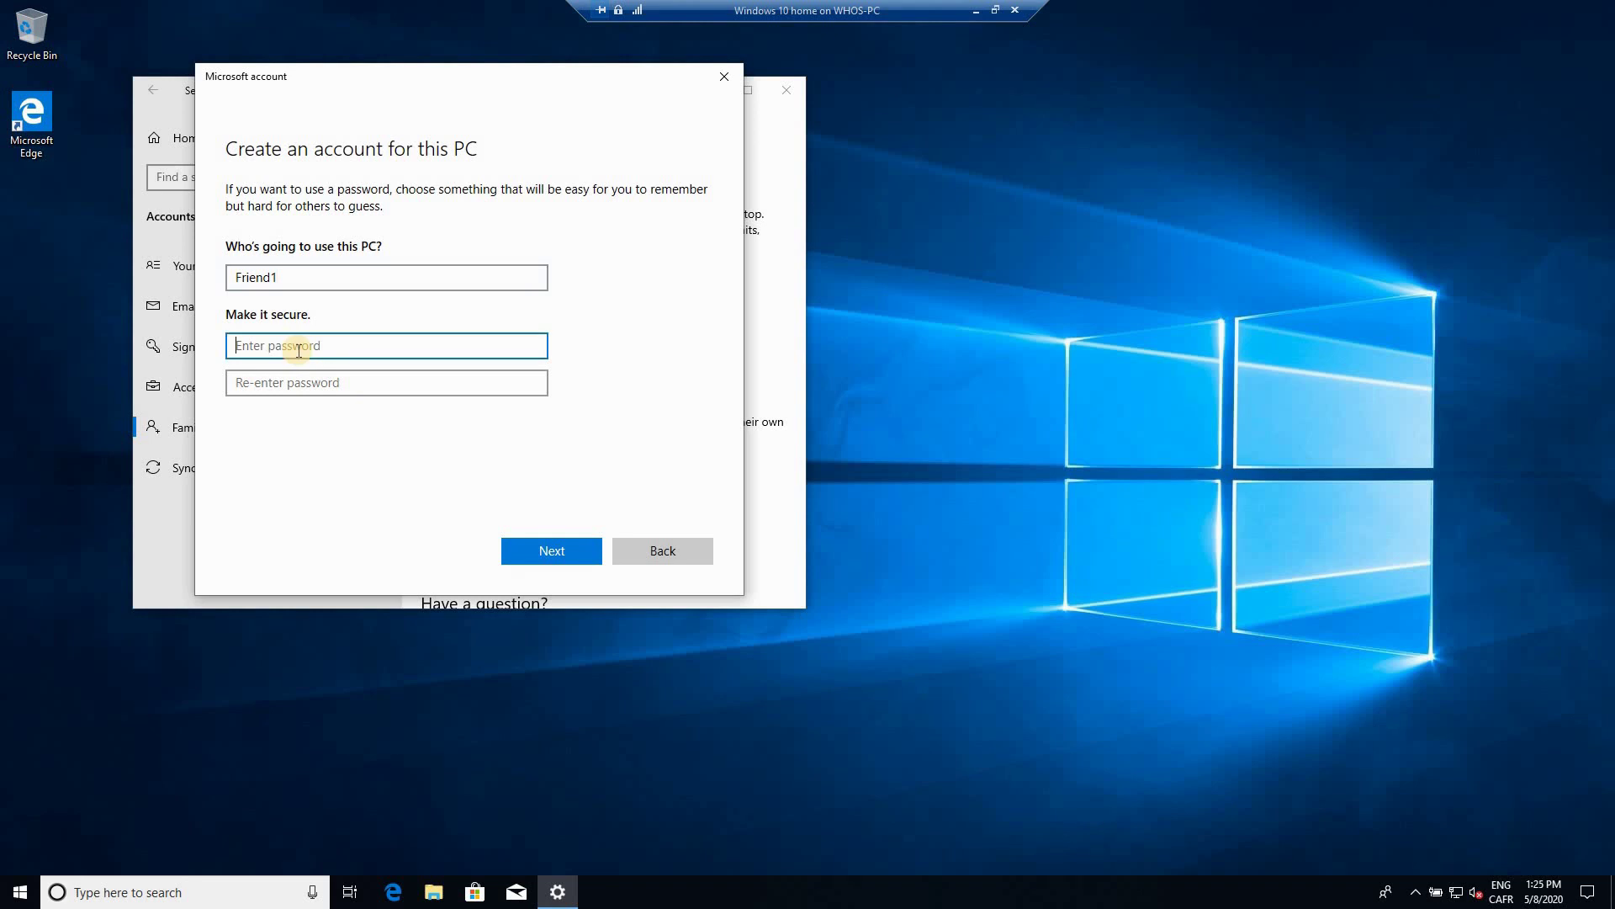
pyautogui.write('********')
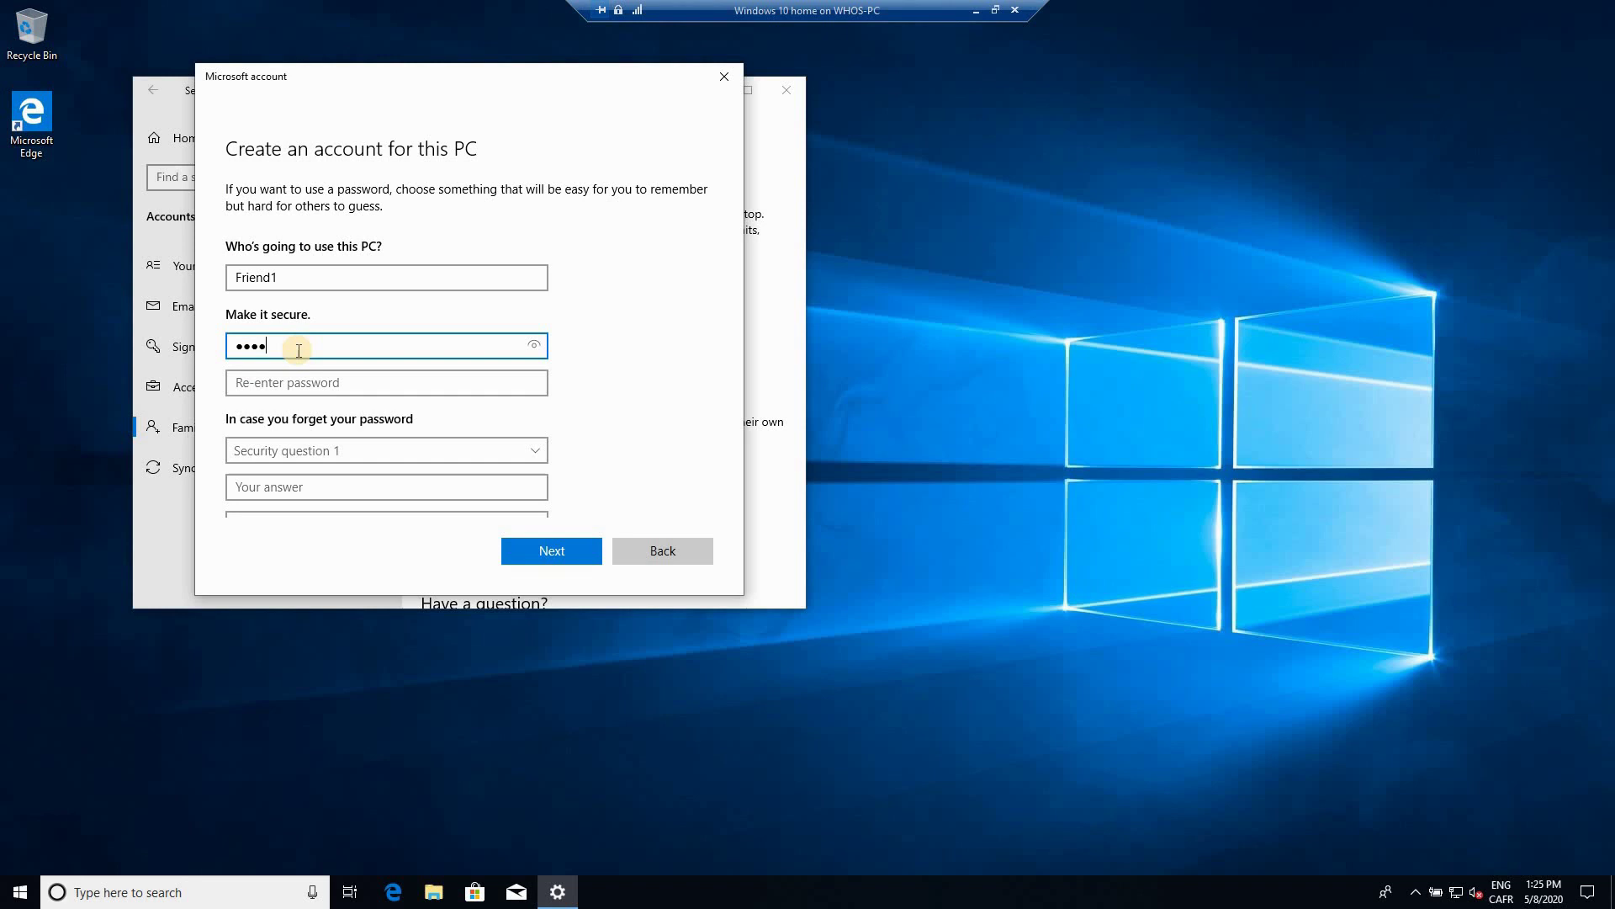
pyautogui.press('Tab')
pyautogui.write('*******')
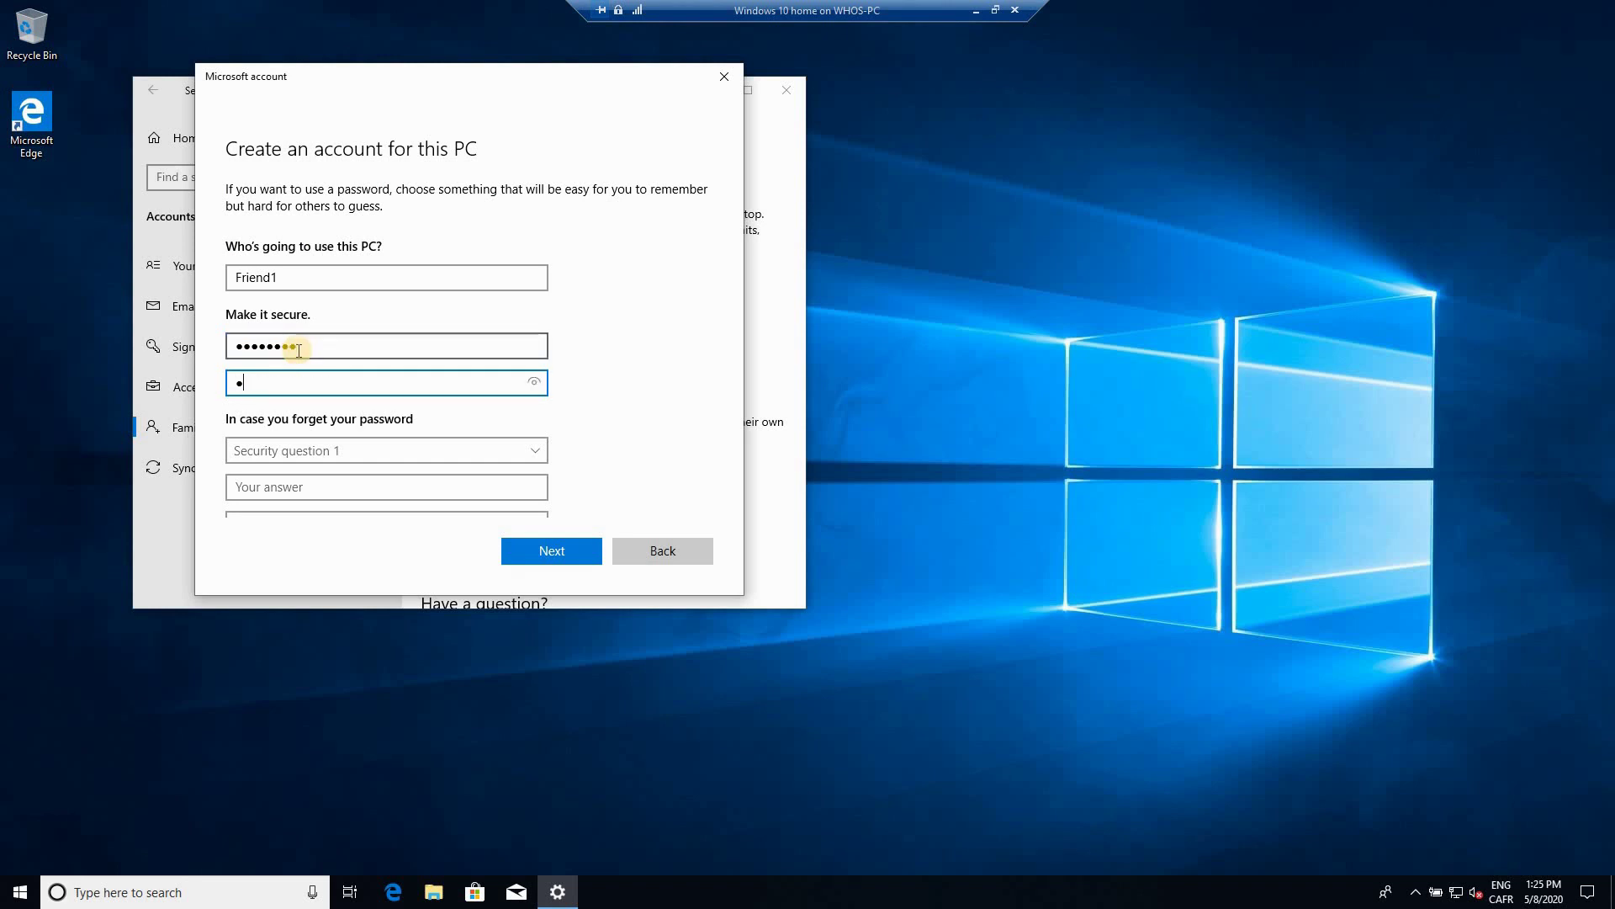
pyautogui.write('*')
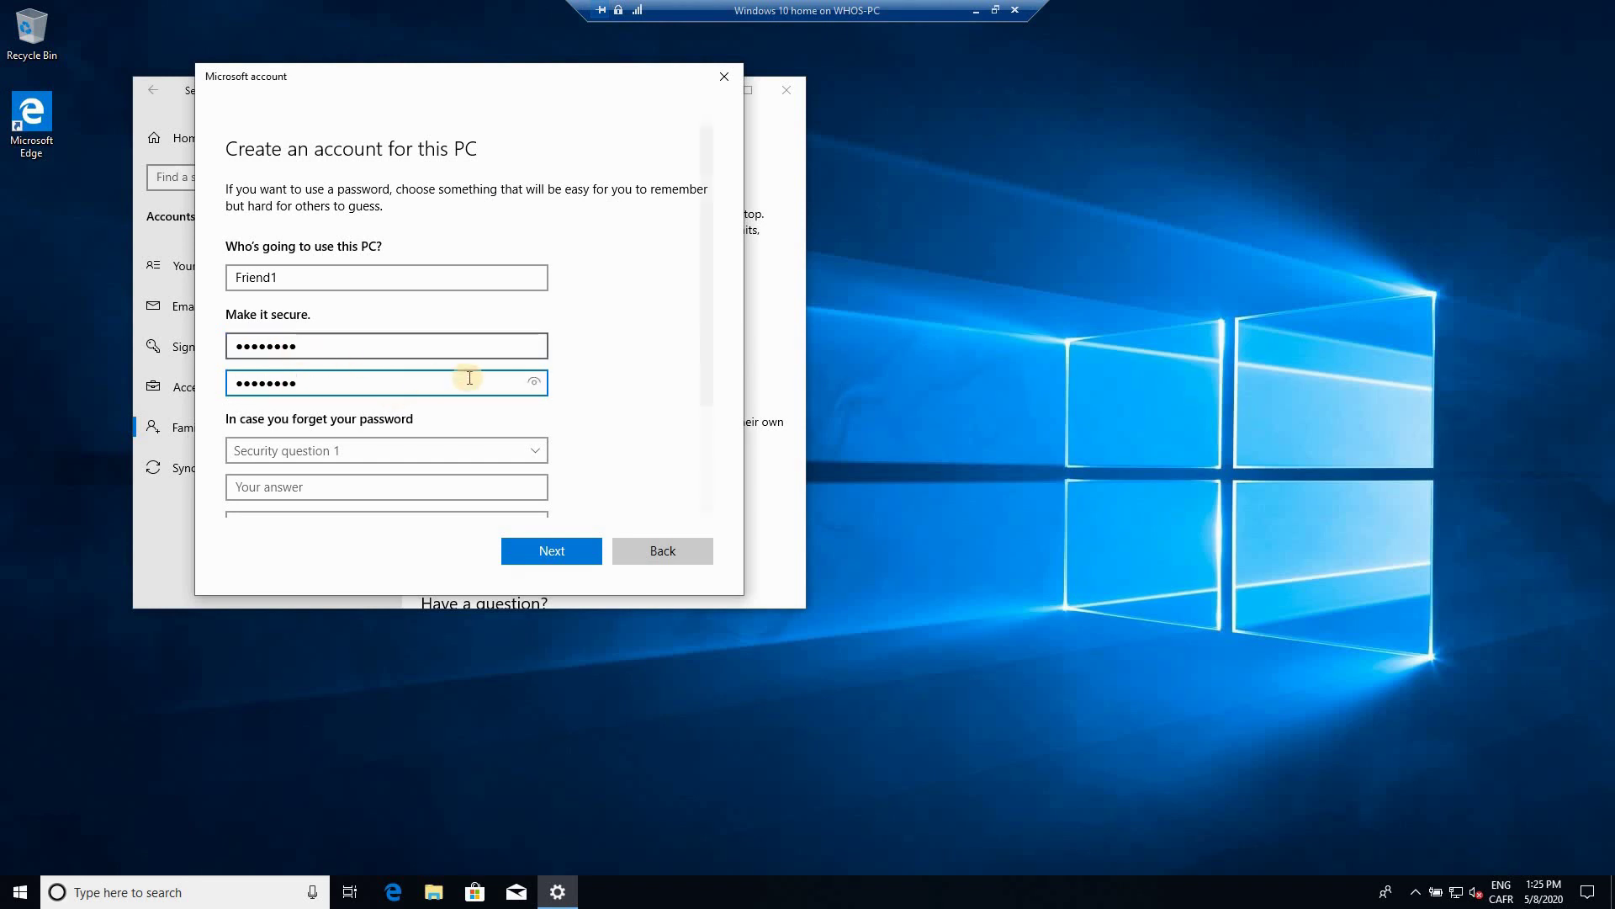
pyautogui.scroll(-3, 416, 439)
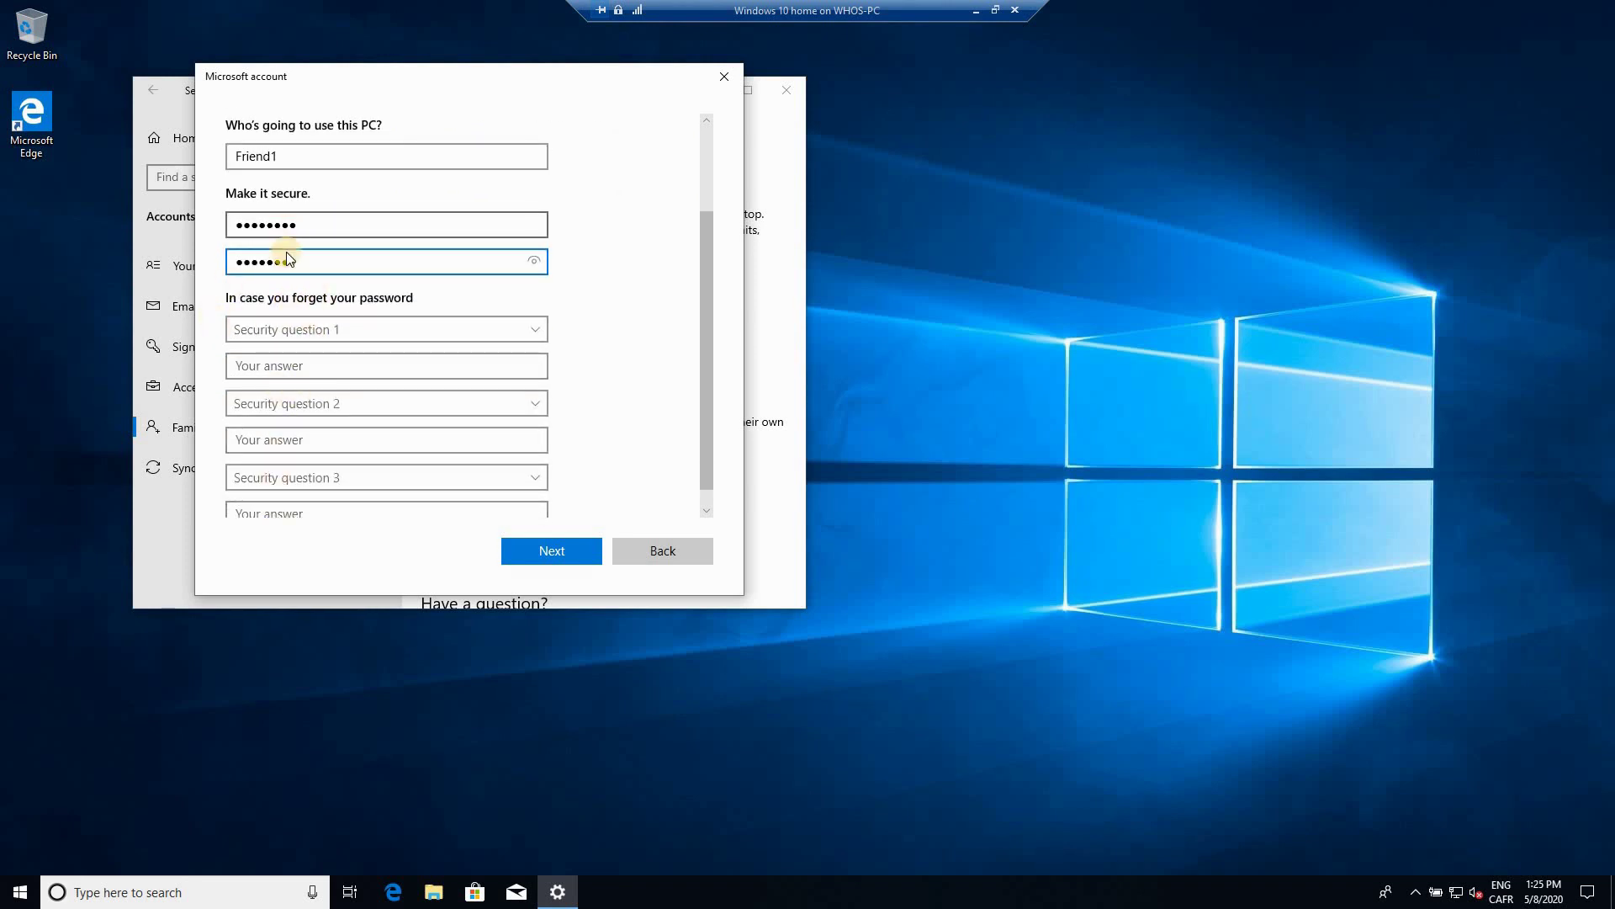
# Step: Answer the first pet's name question with 'pet1' and birth city question with 'city1'
pyautogui.click(302, 330)
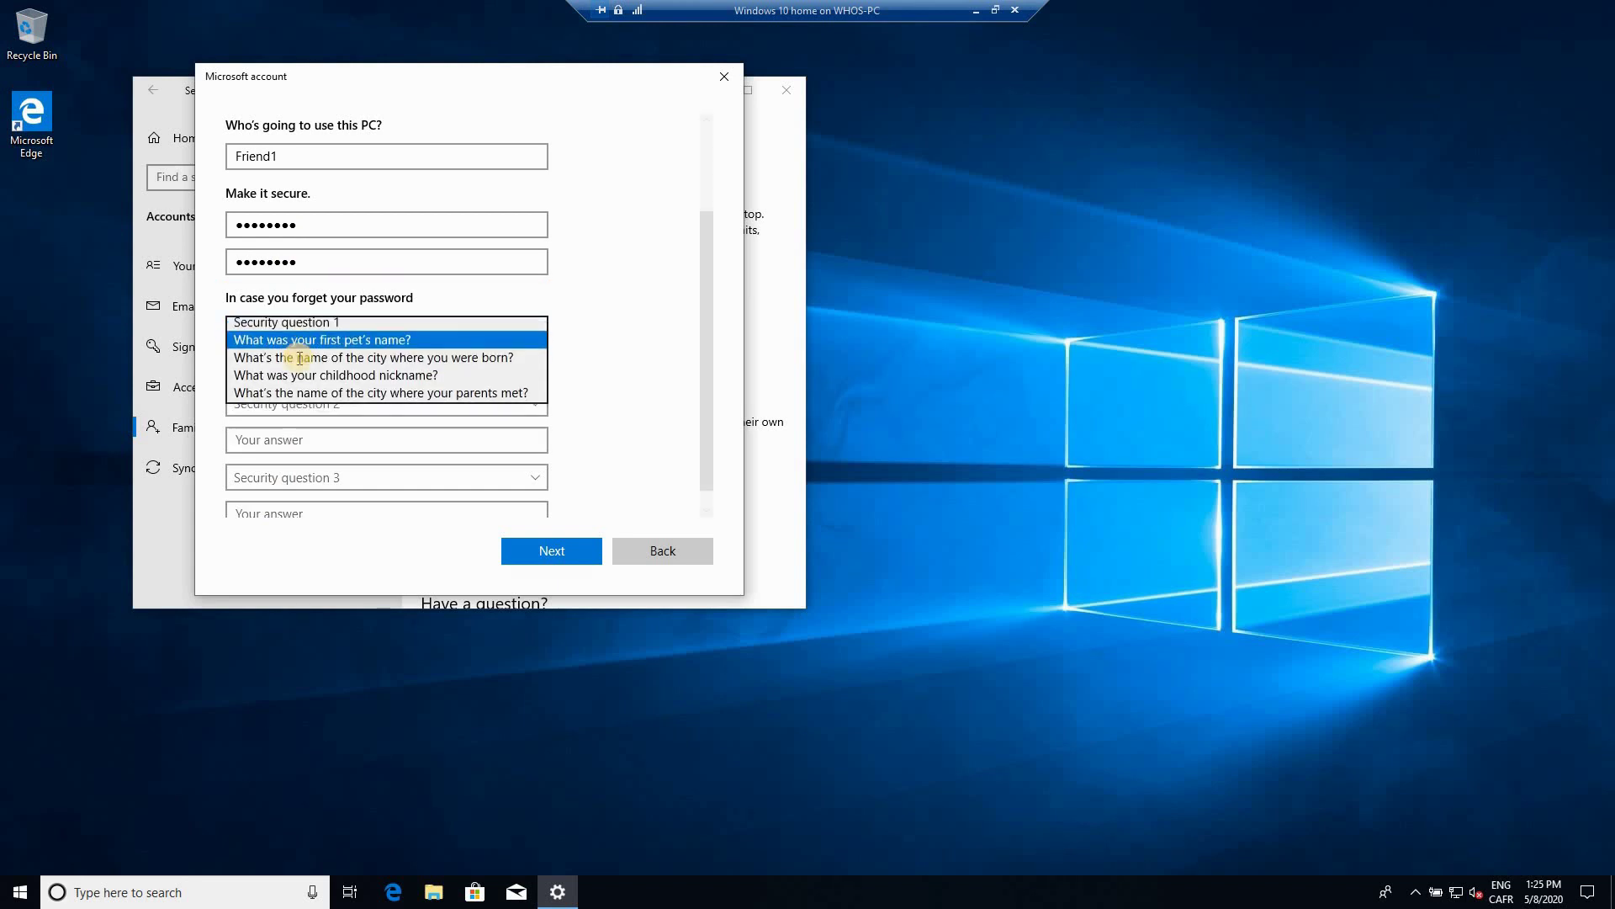
pyautogui.press('Return')
pyautogui.click(296, 366)
pyautogui.write('pet1')
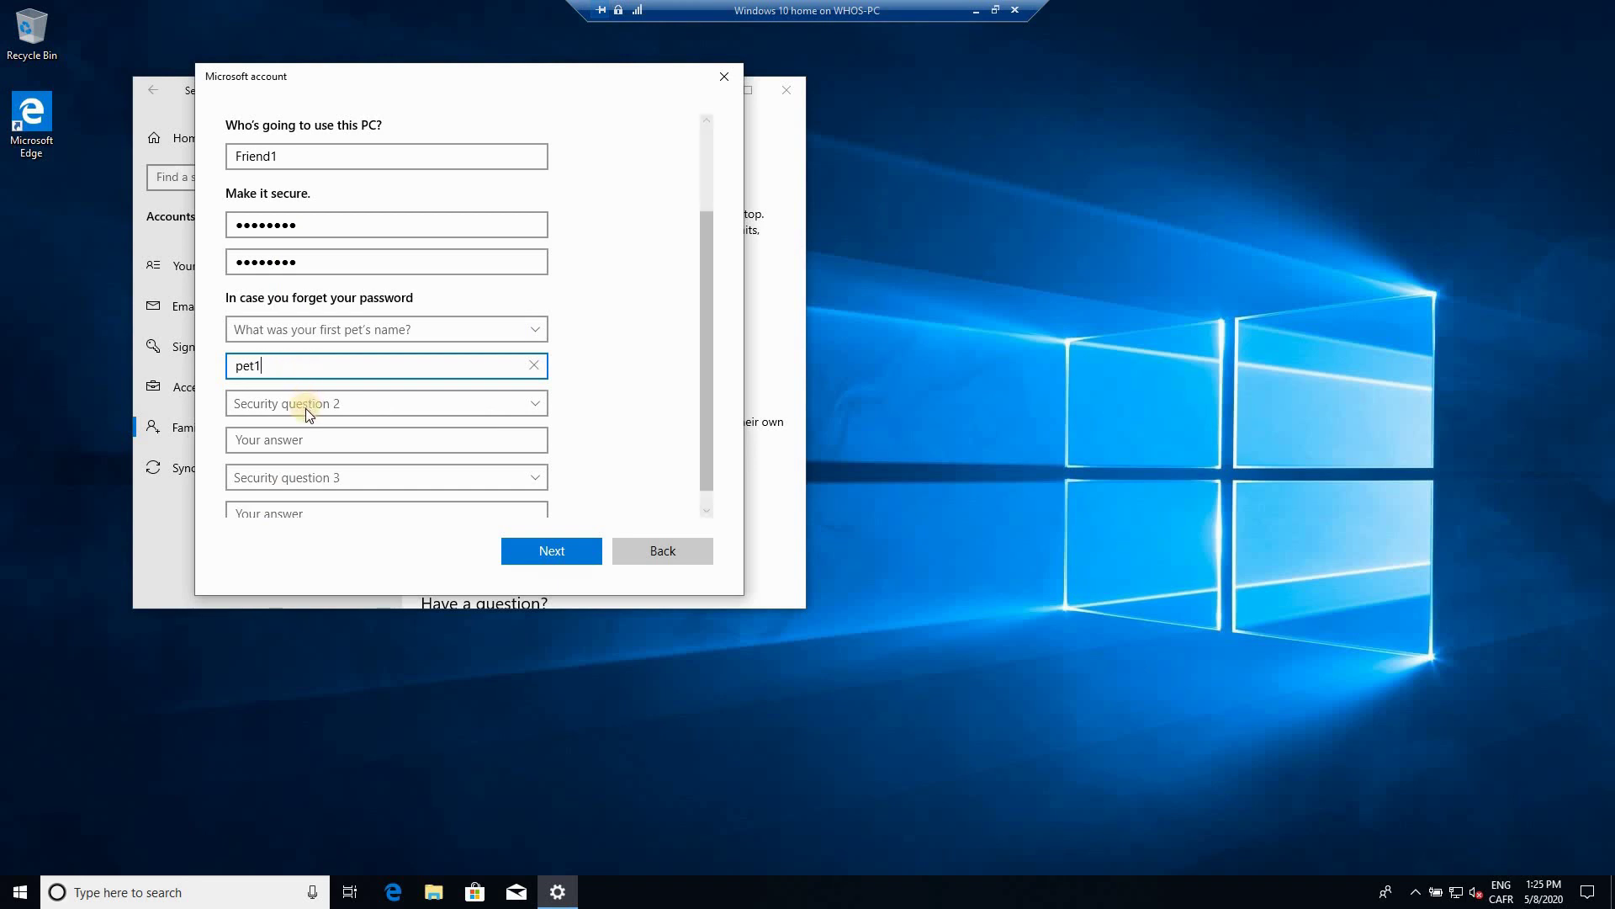
pyautogui.click(305, 407)
pyautogui.click(301, 438)
pyautogui.click(350, 437)
pyautogui.write('city1')
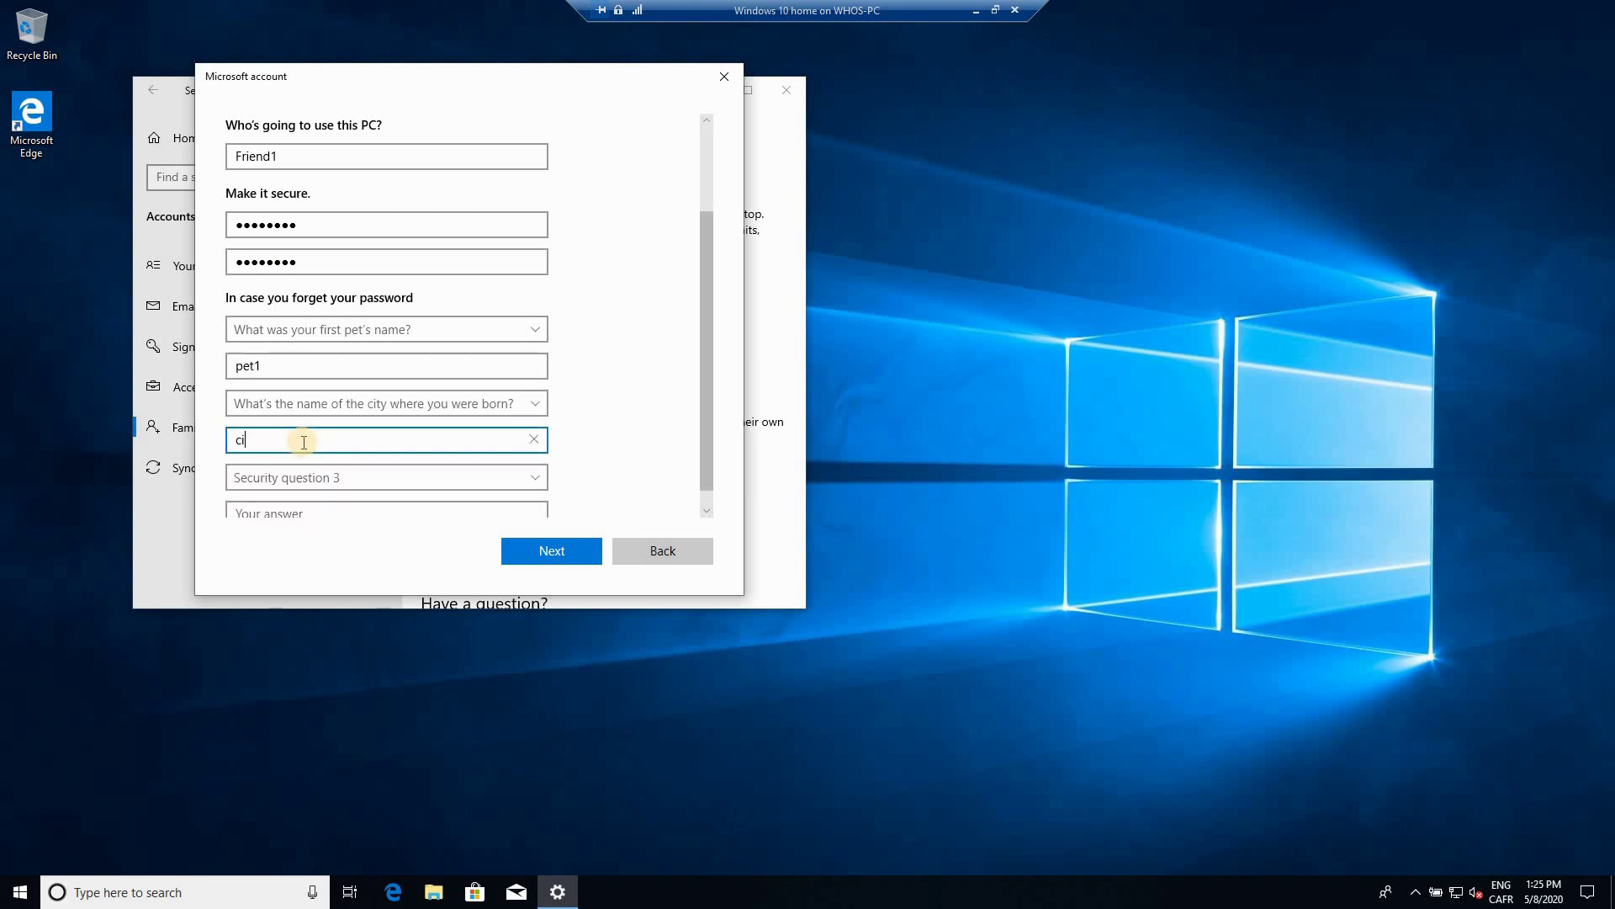
pyautogui.click(355, 455)
pyautogui.click(351, 510)
pyautogui.click(360, 509)
pyautogui.write('nickname1')
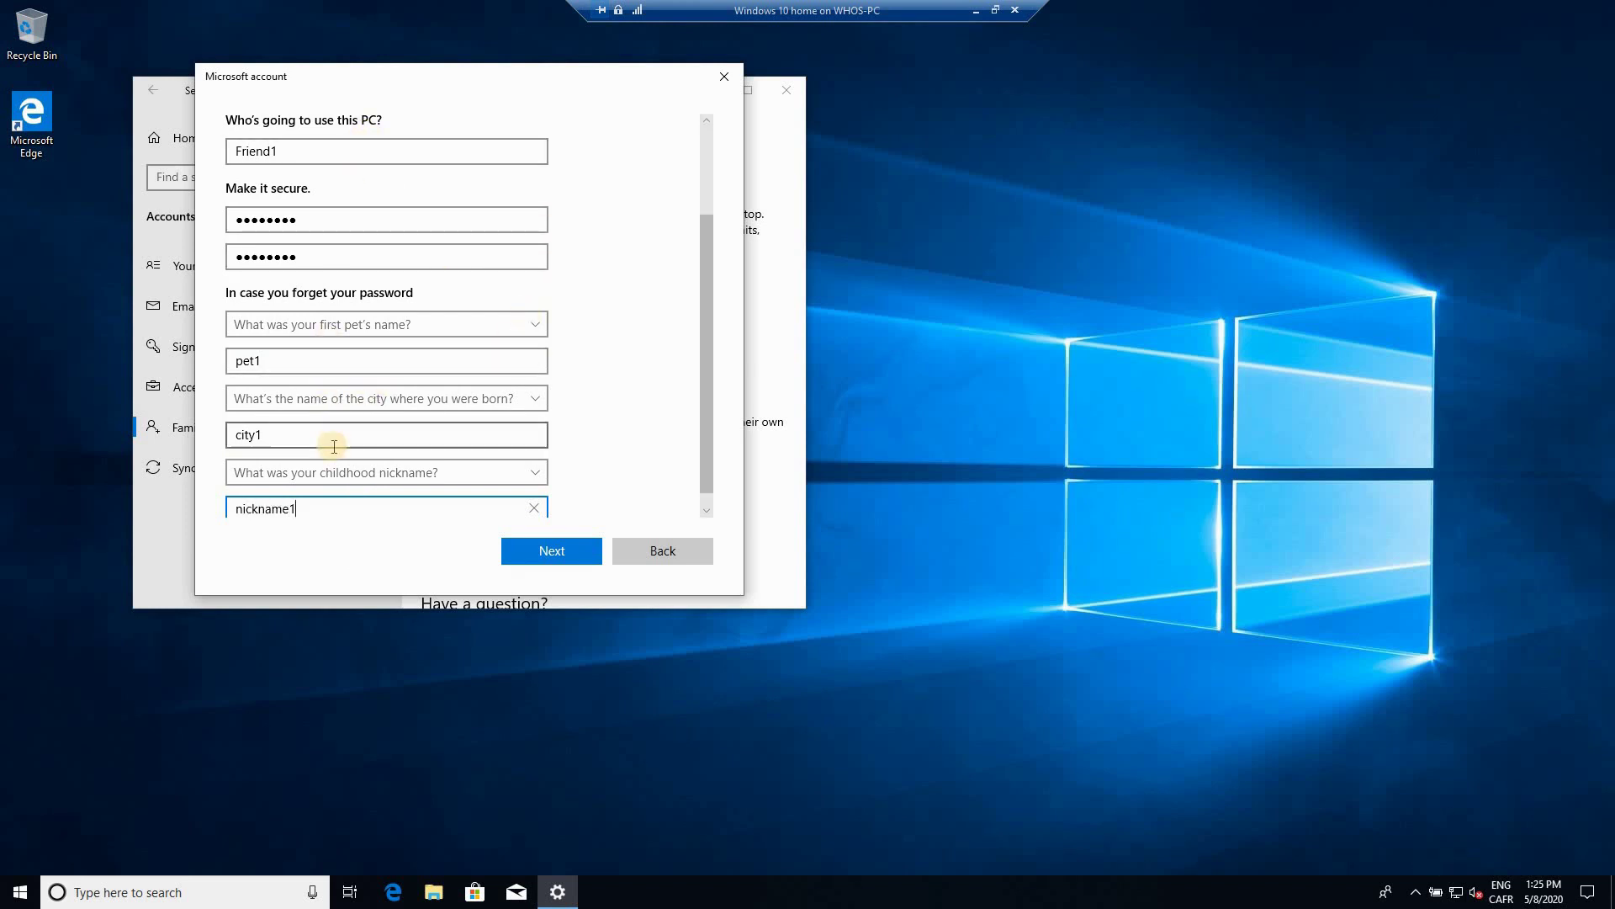
pyautogui.click(548, 551)
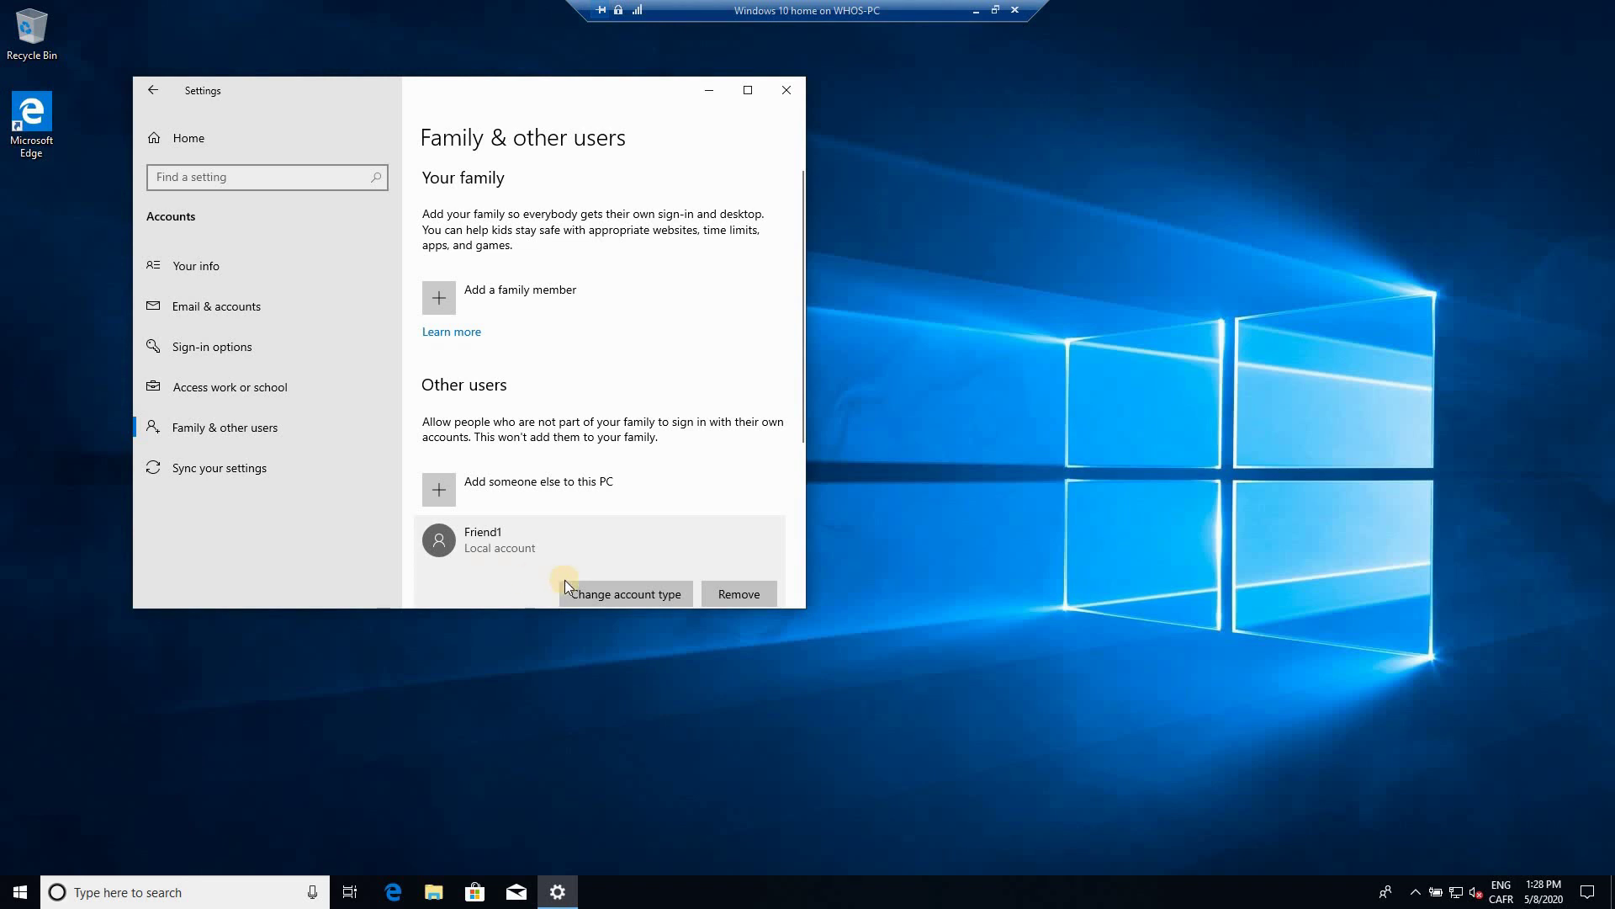
# Step: Switch Friend1's account type to Administrator, back to Standard User, then cancel the dialog
pyautogui.click(602, 591)
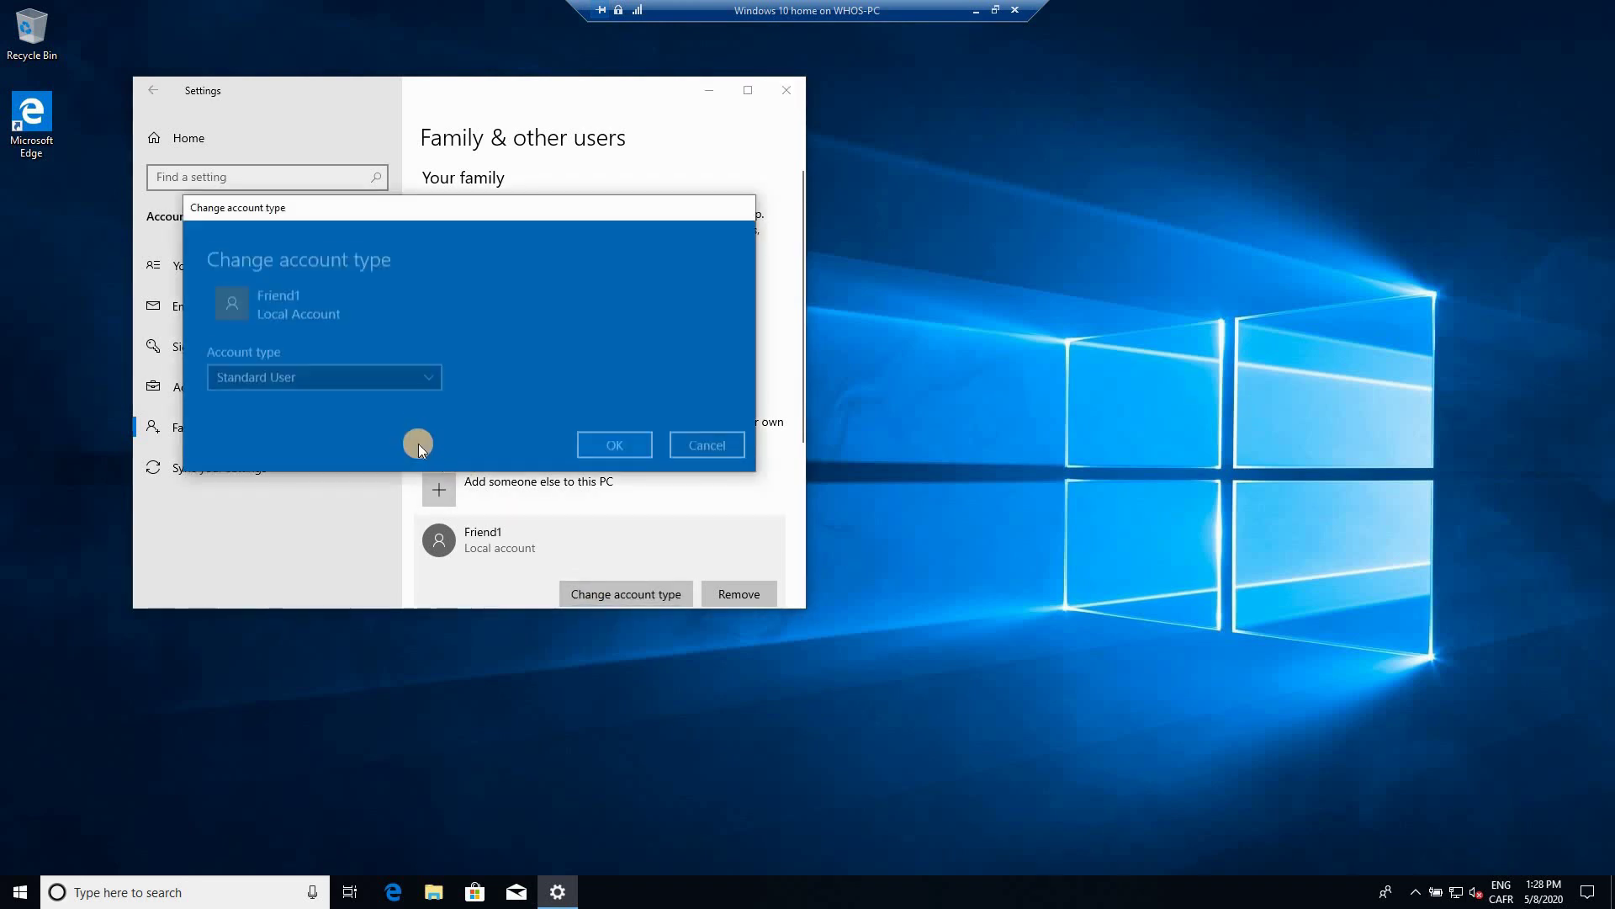
pyautogui.click(357, 370)
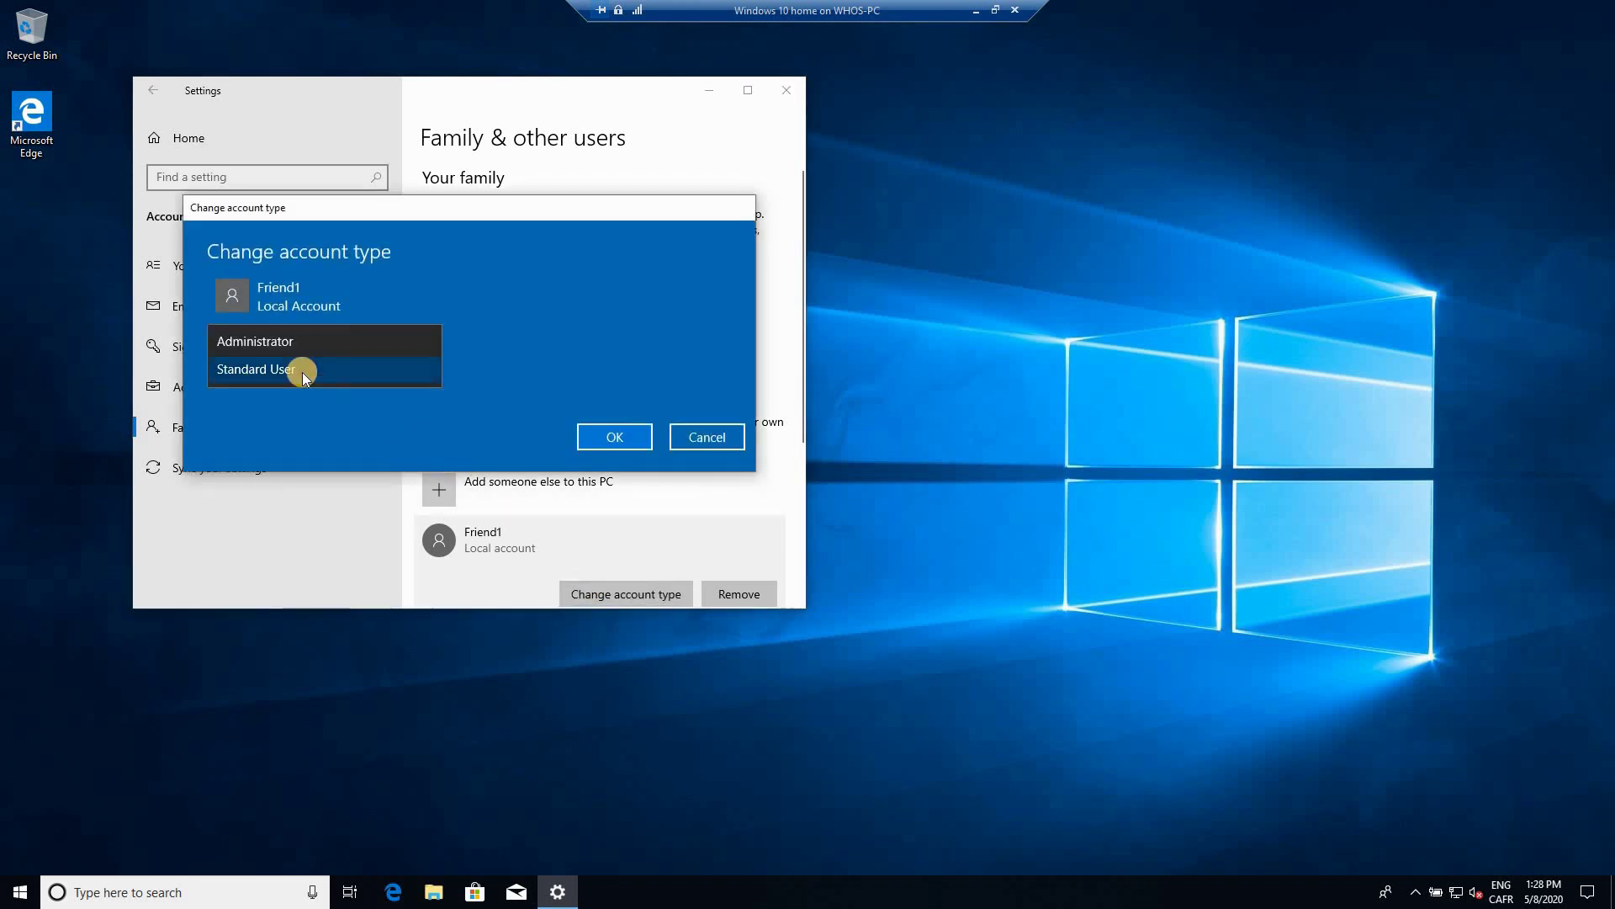
pyautogui.click(270, 342)
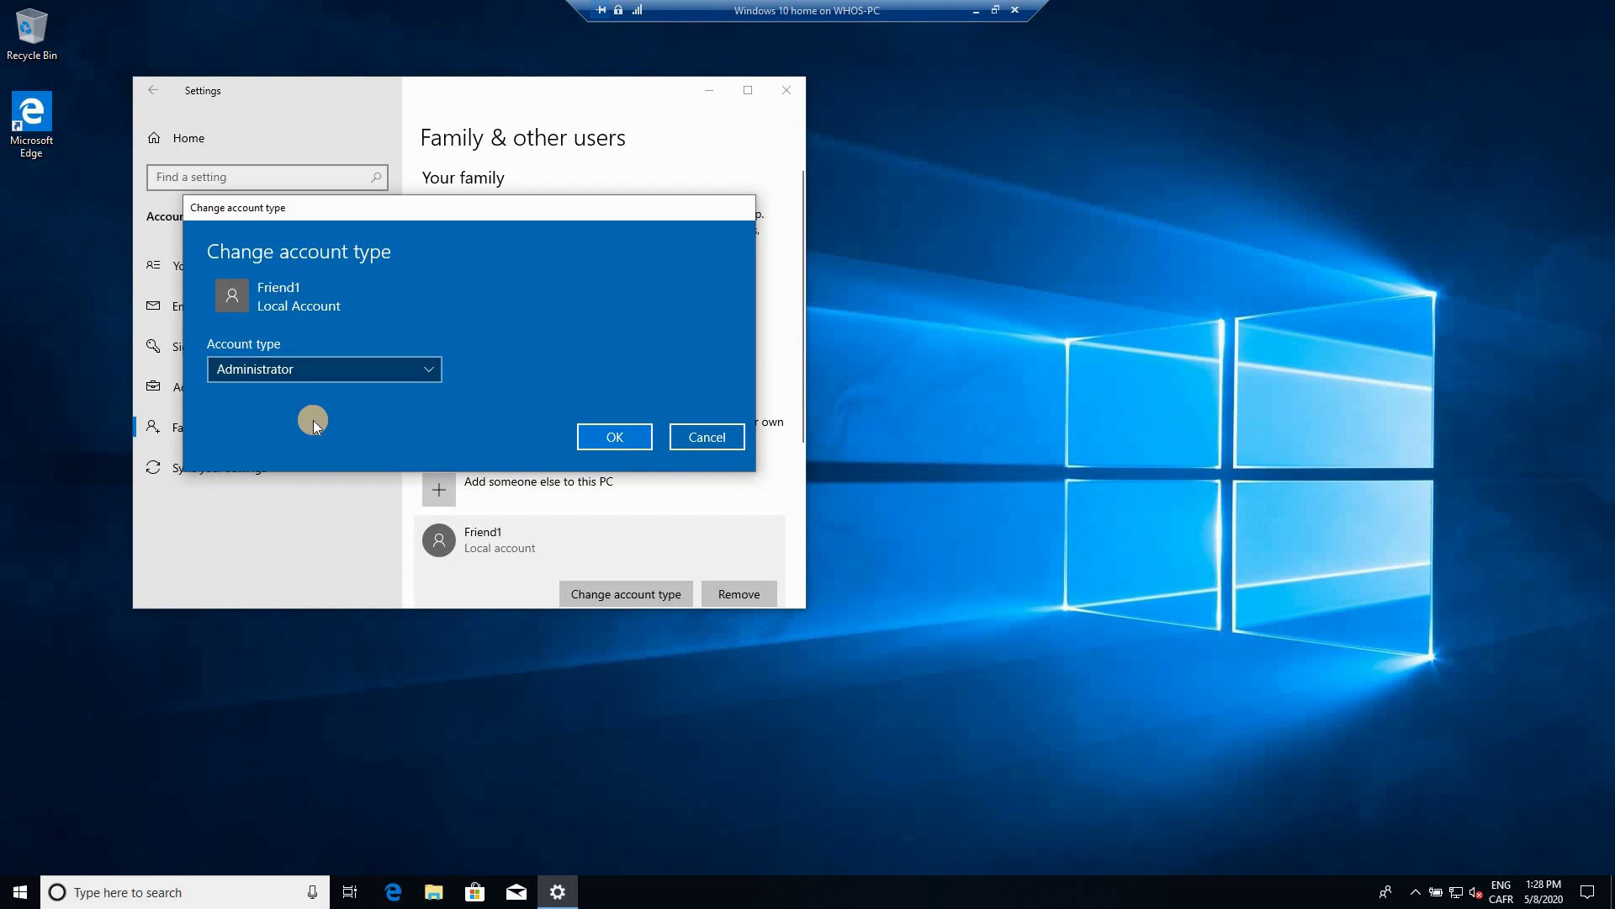
pyautogui.click(267, 368)
pyautogui.click(266, 397)
pyautogui.click(705, 438)
pyautogui.scroll(-3, 738, 532)
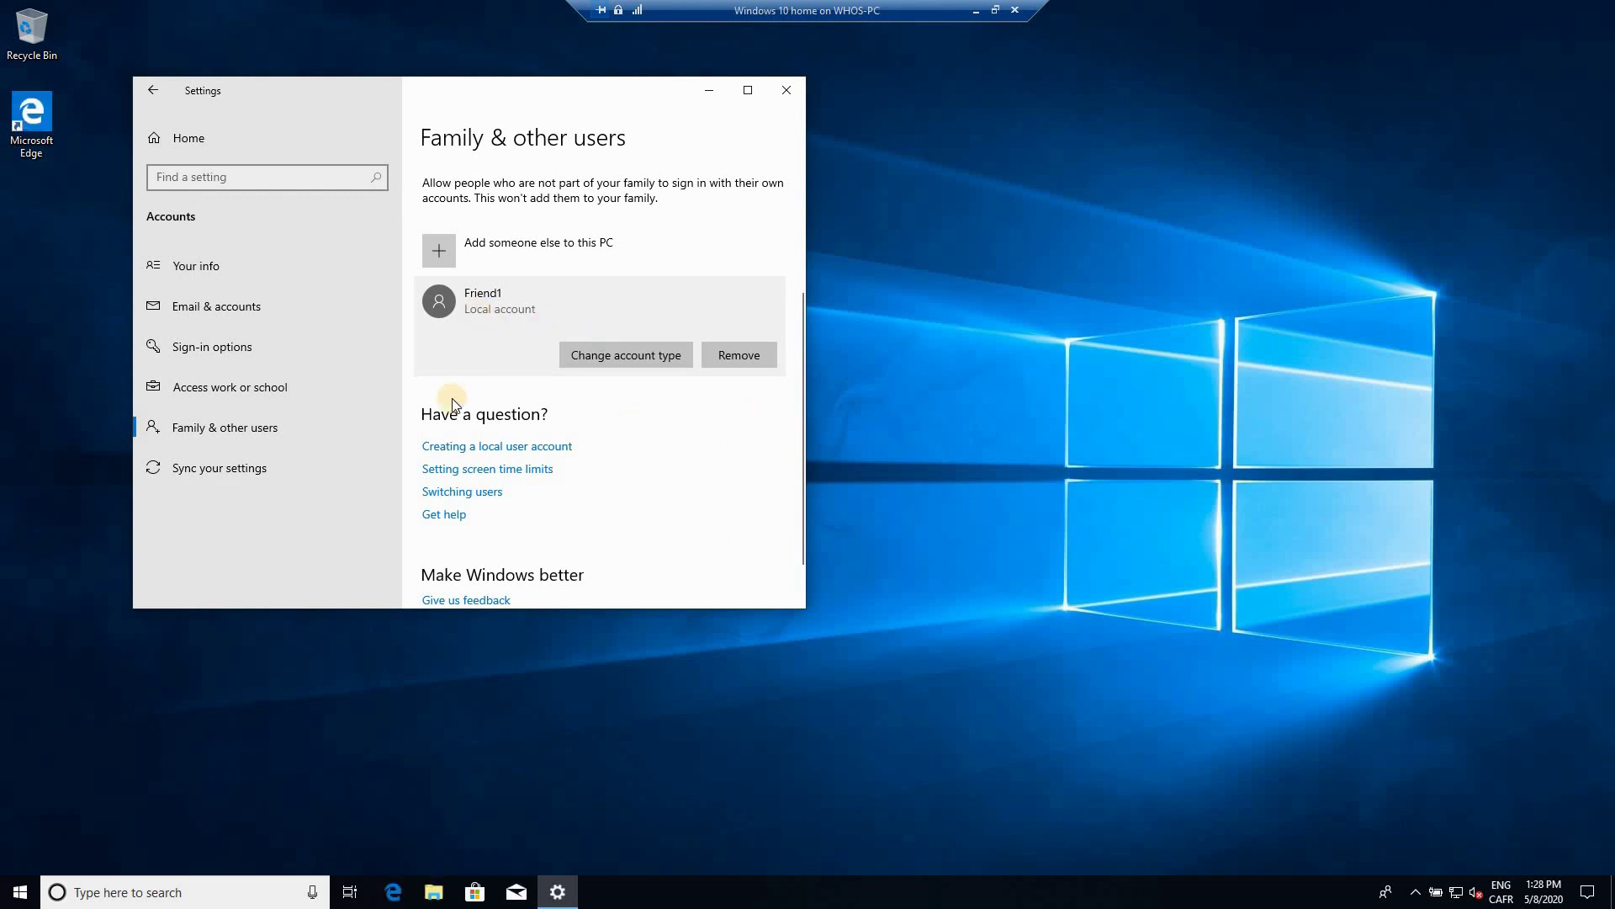
# Step: Sign out of the current account and sign in as Friend1 with its password
pyautogui.click(18, 890)
pyautogui.click(18, 693)
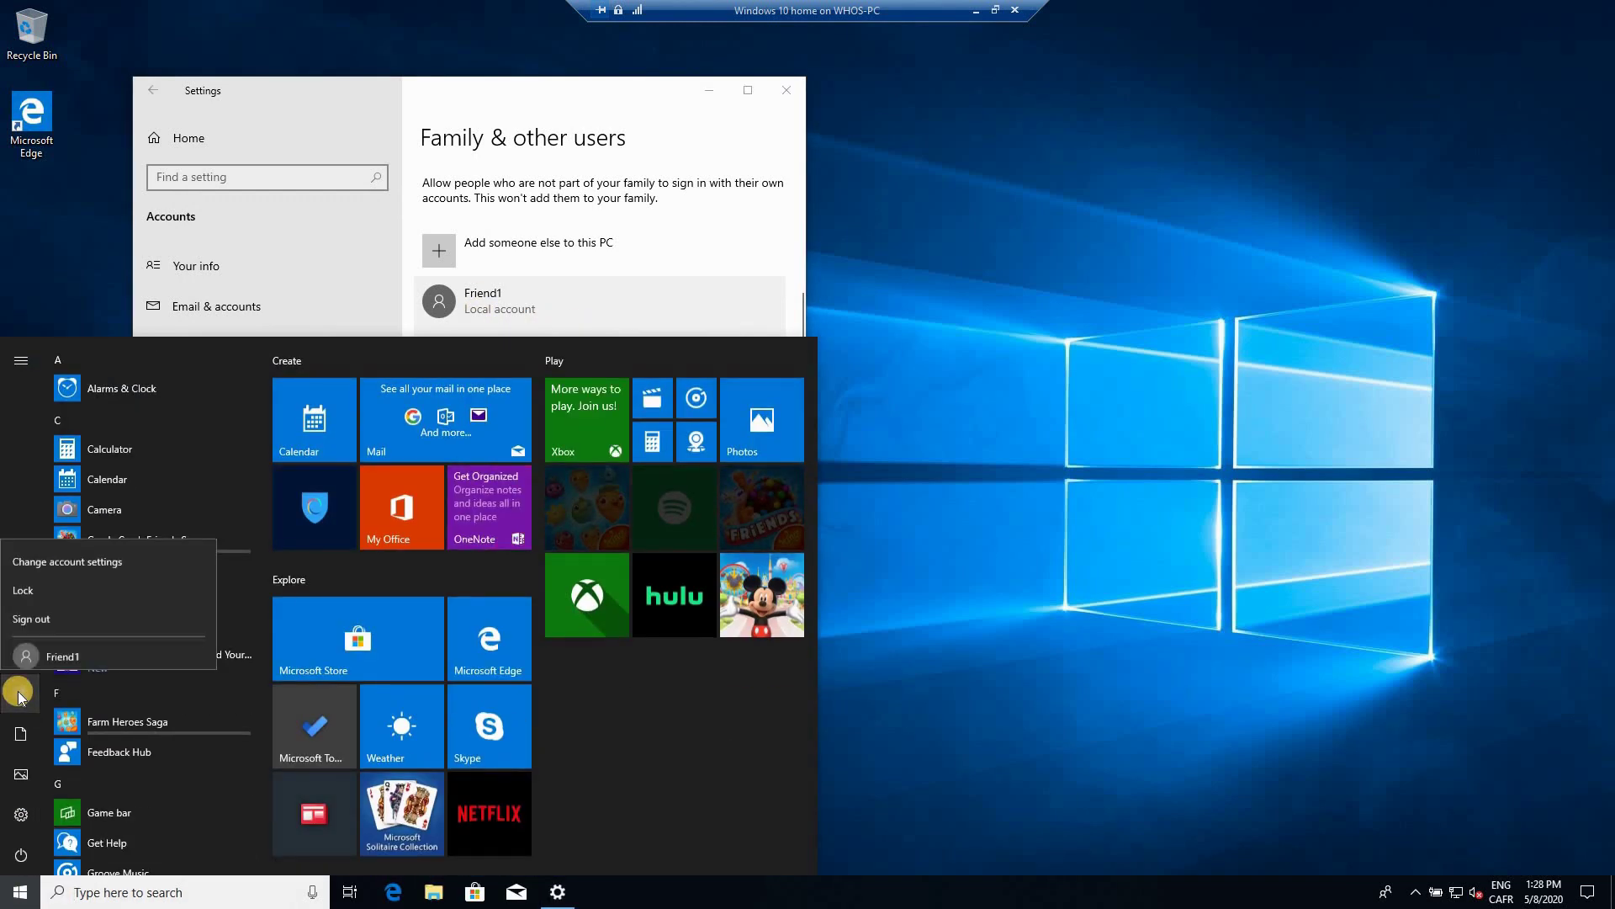
pyautogui.click(39, 610)
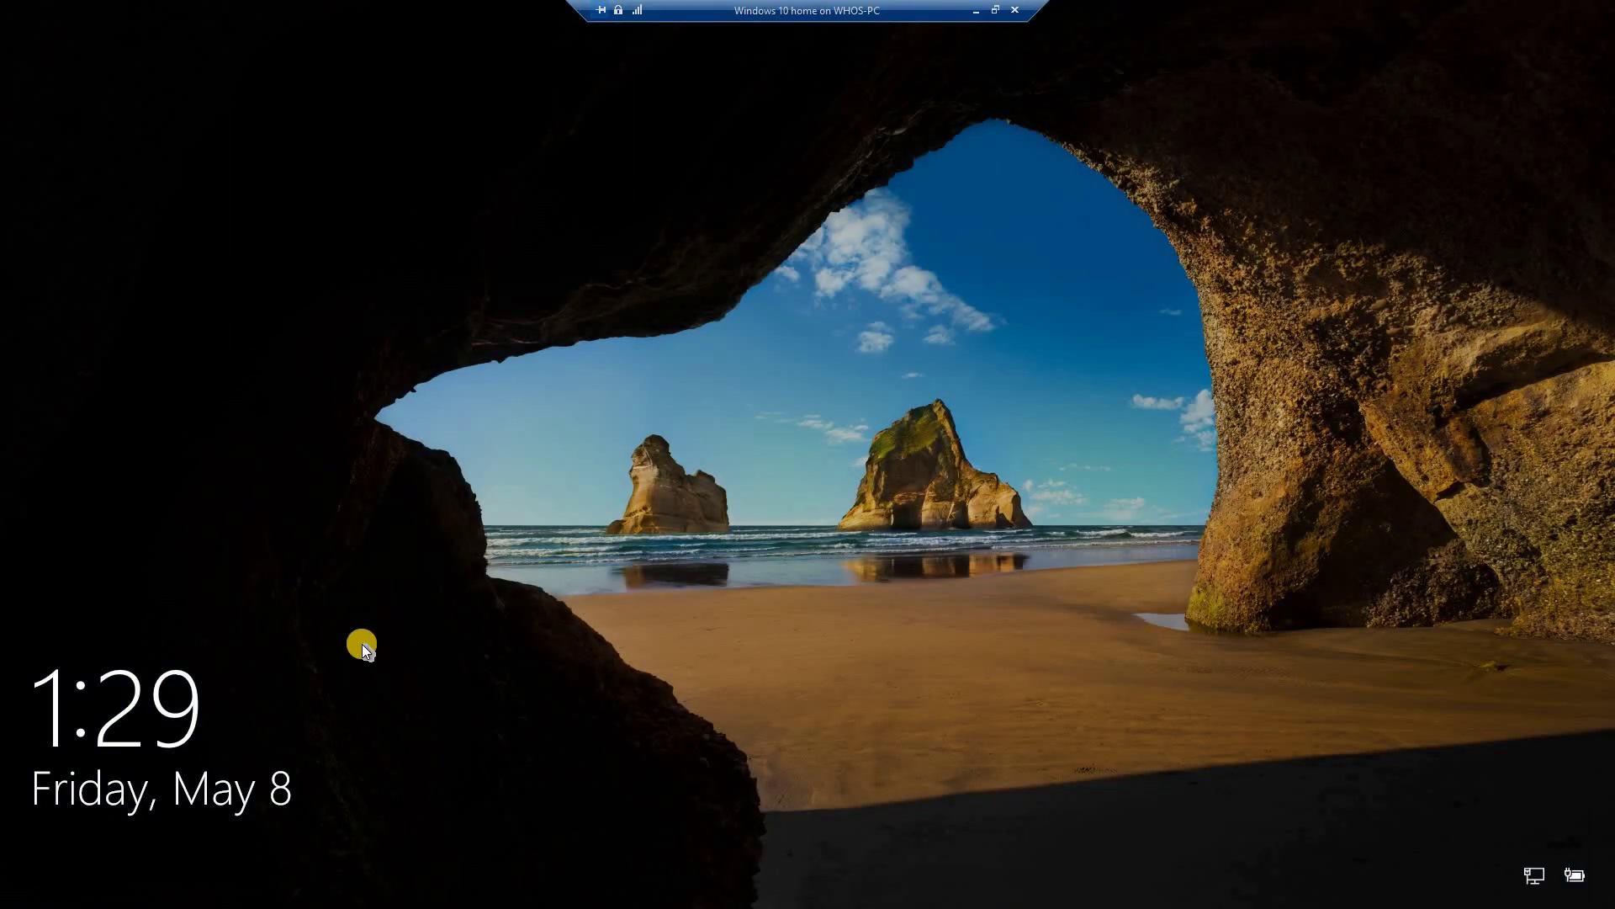
pyautogui.click(362, 644)
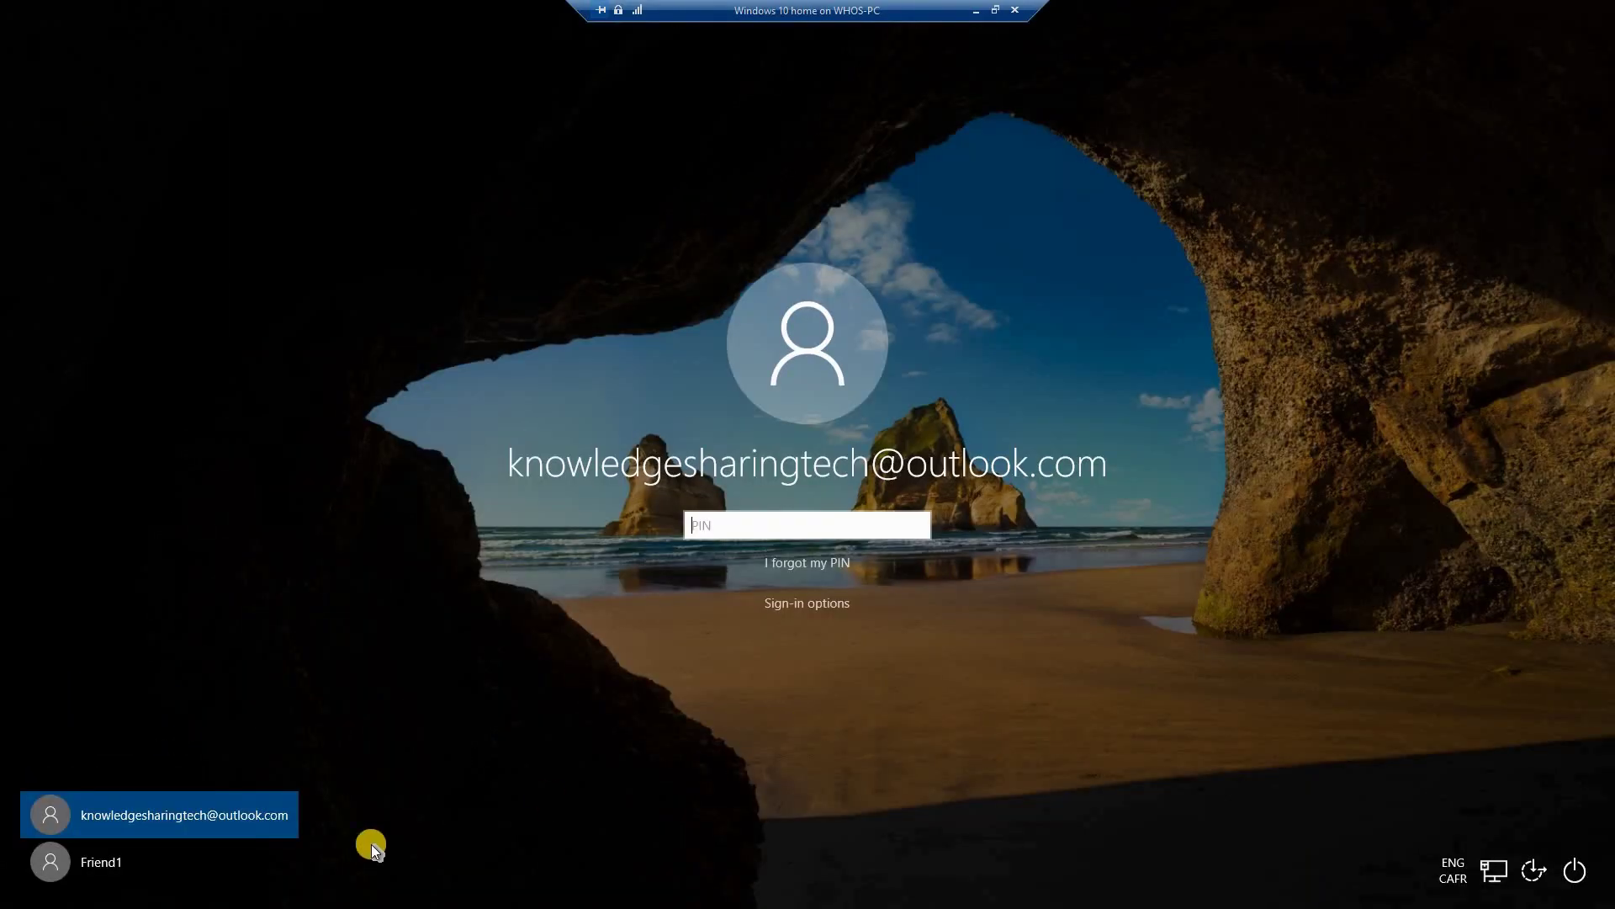
pyautogui.click(82, 863)
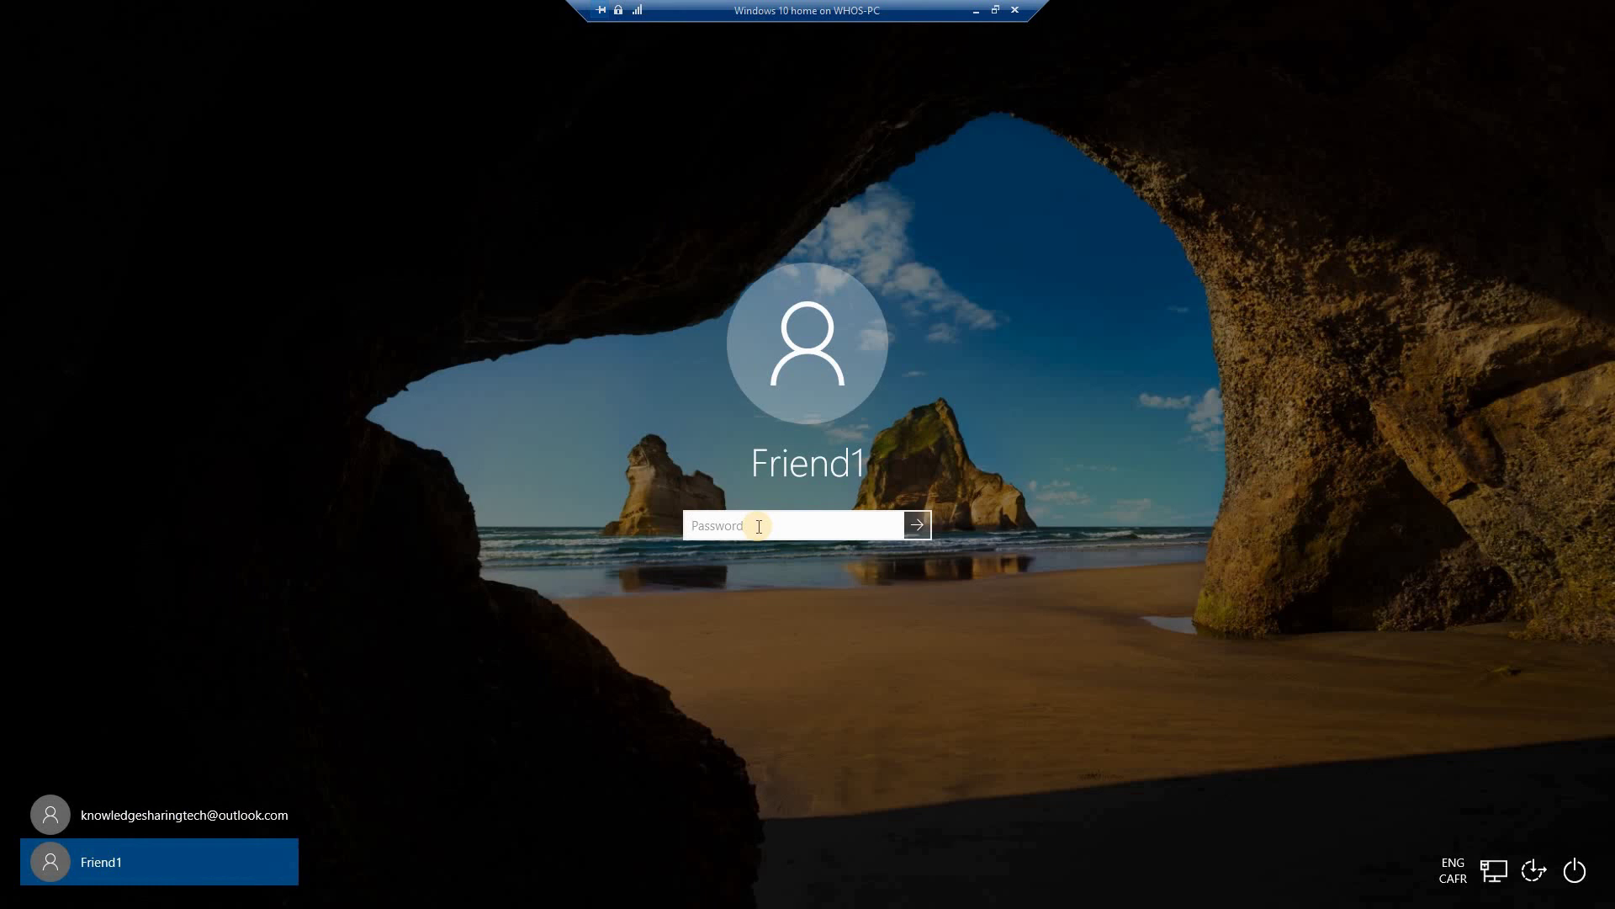
pyautogui.write('*********')
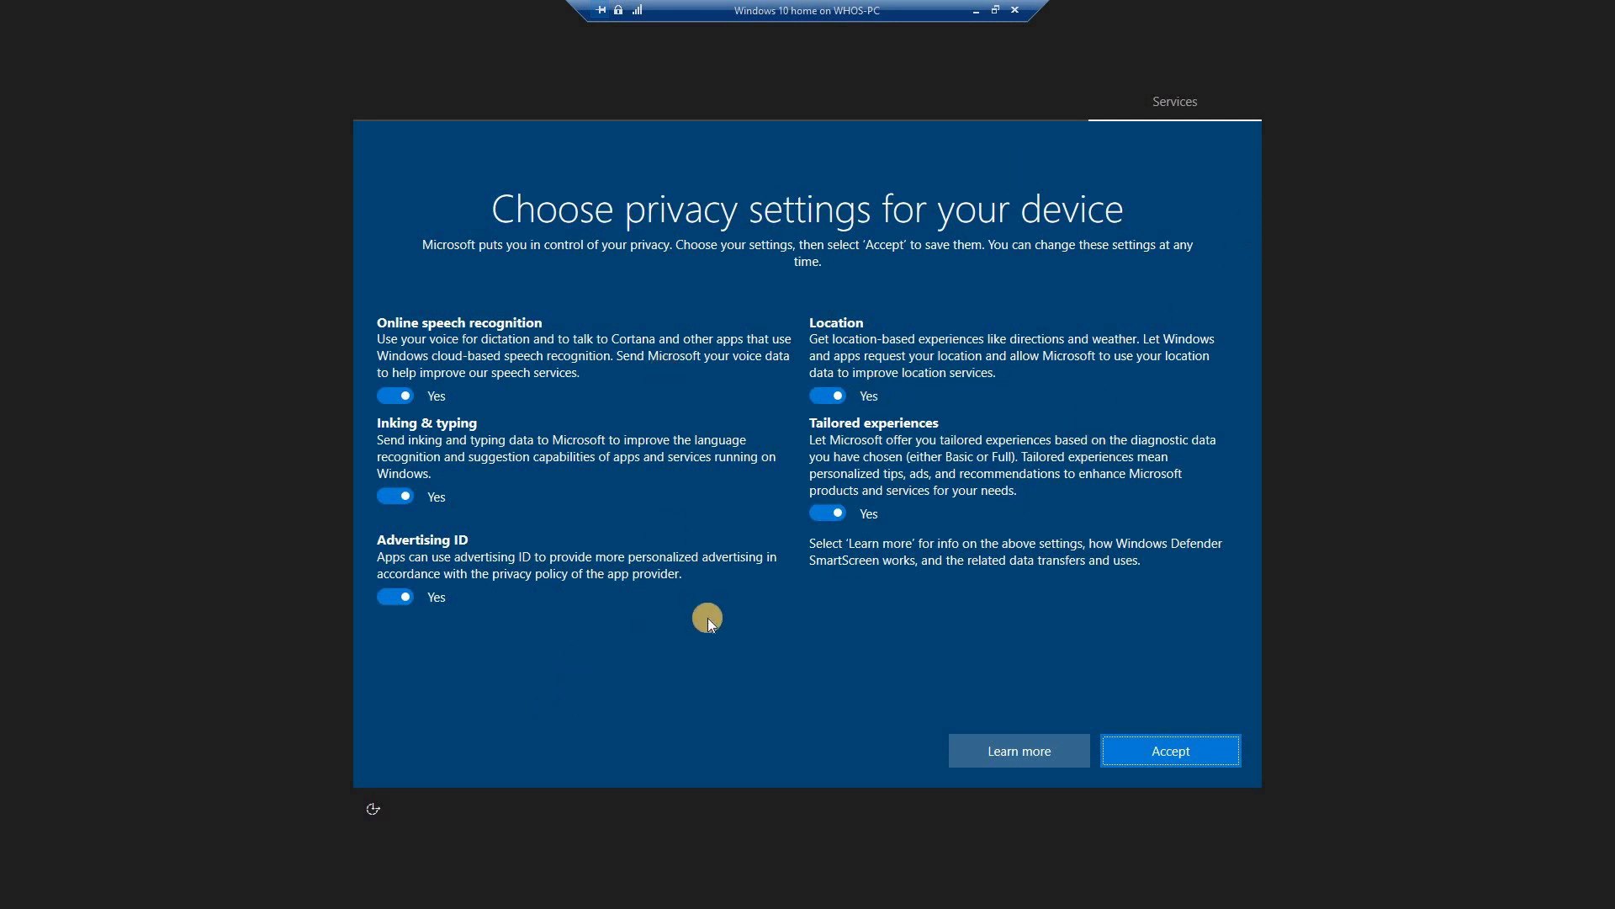
# Step: Turn Online speech recognition to No on the privacy settings page
pyautogui.click(410, 401)
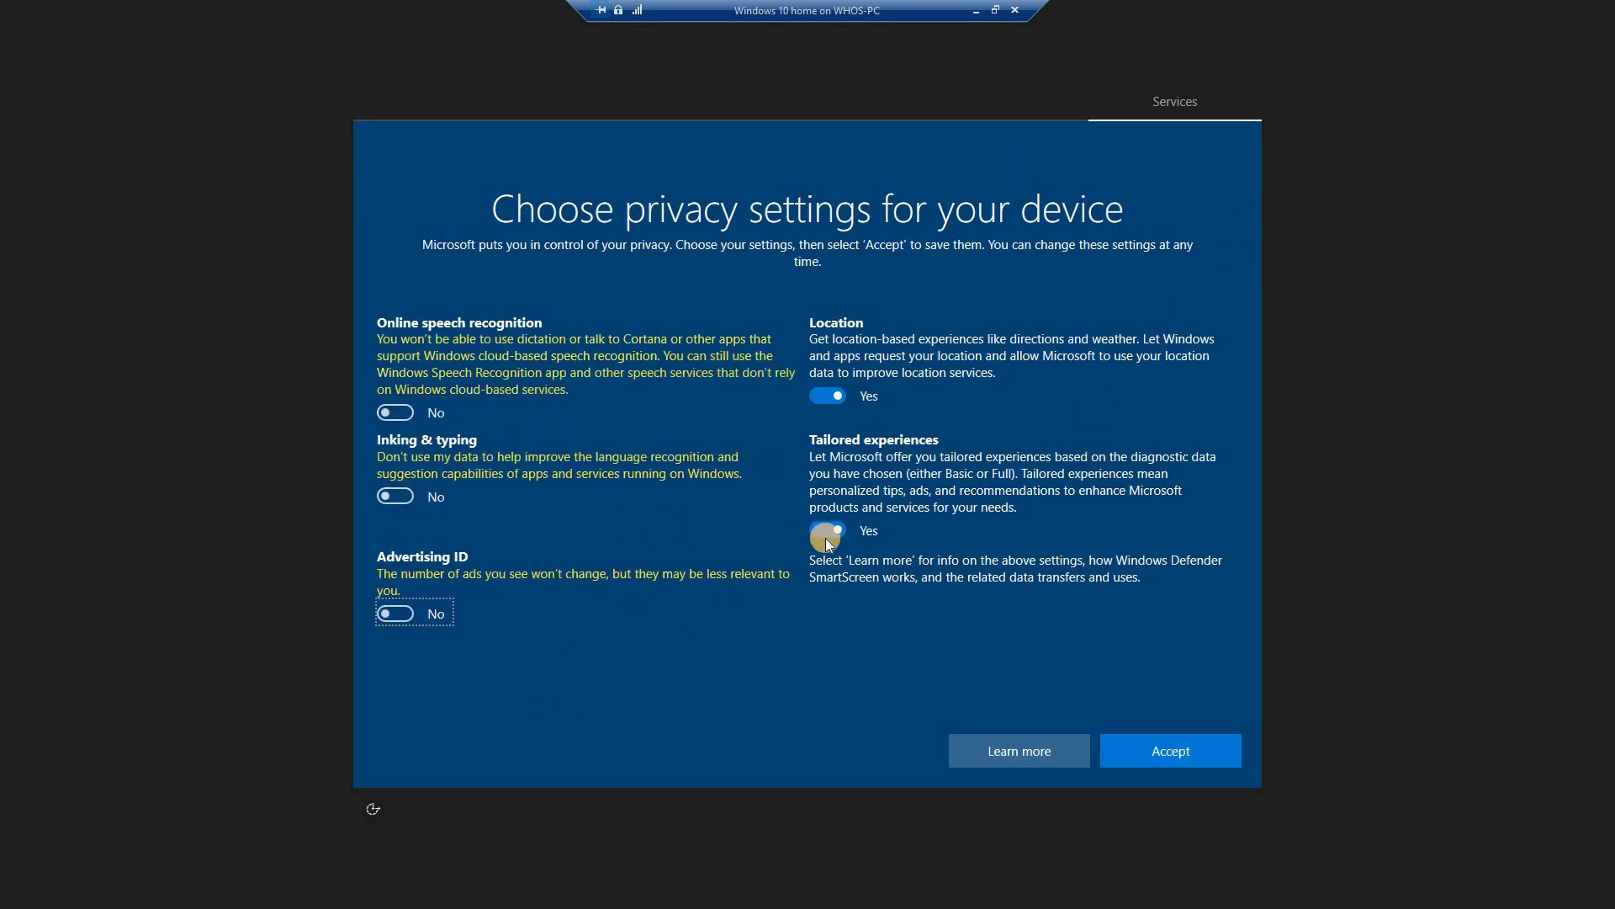